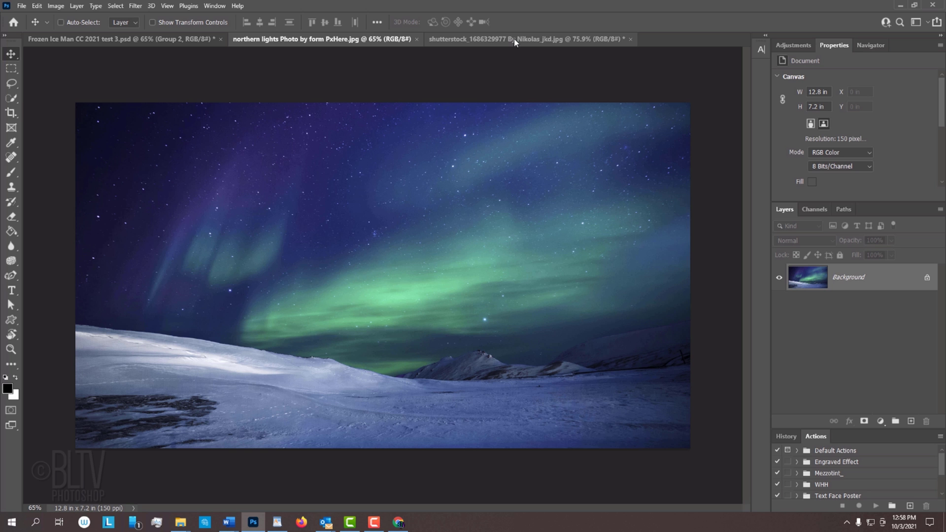
Step: Switch to the shutterstock photo of the shirtless, shouting man
click(513, 39)
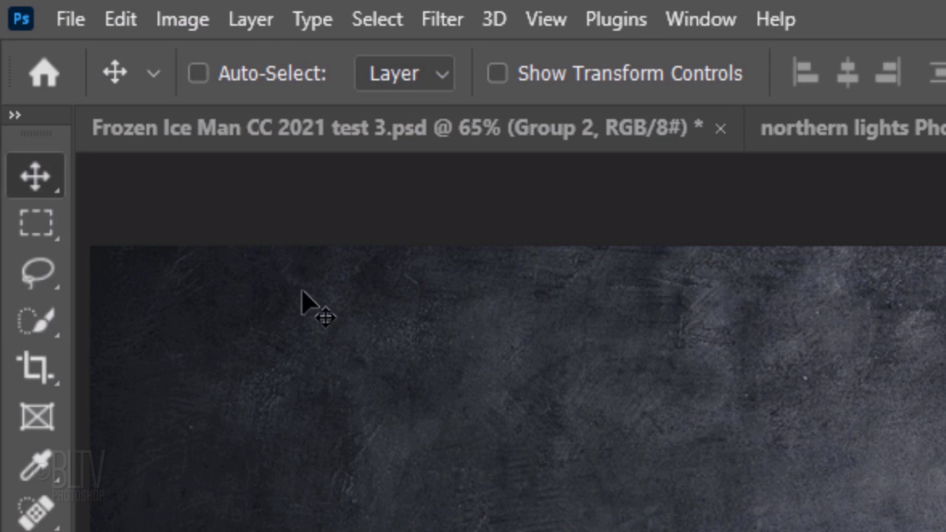
Step: Select the man with Quick Selection's Select Subject and mask out his dark backdrop
drag(13, 100, 67, 101)
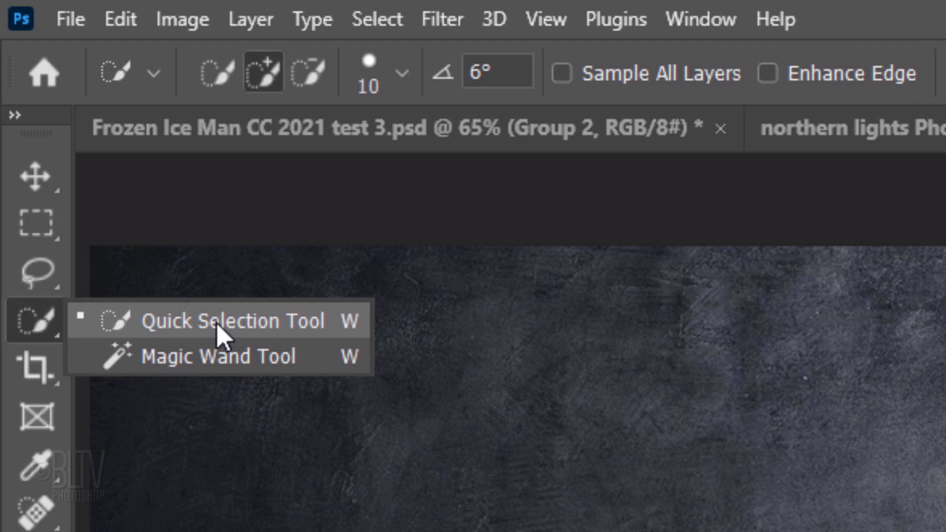
click(217, 326)
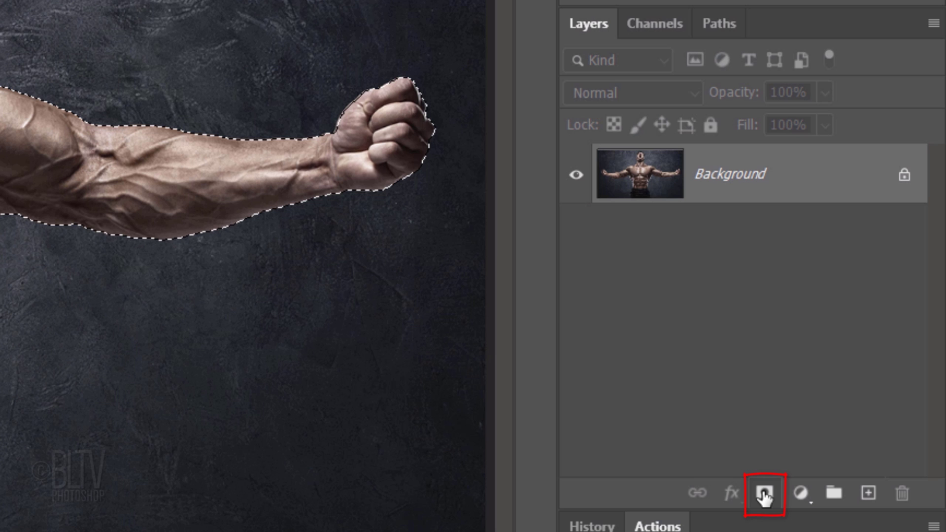
click(765, 494)
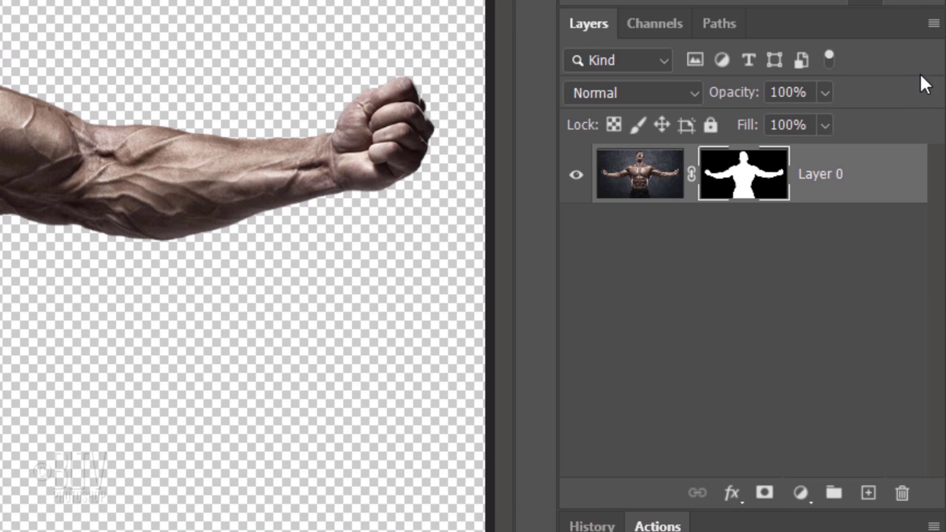
Step: Convert Layer 0 to a smart object and drag the man onto the northern lights photo
click(932, 24)
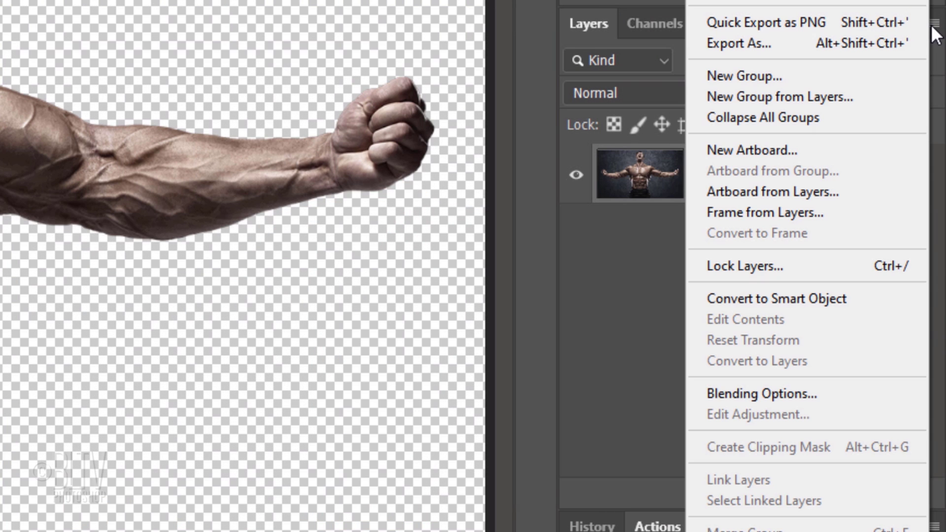
click(766, 298)
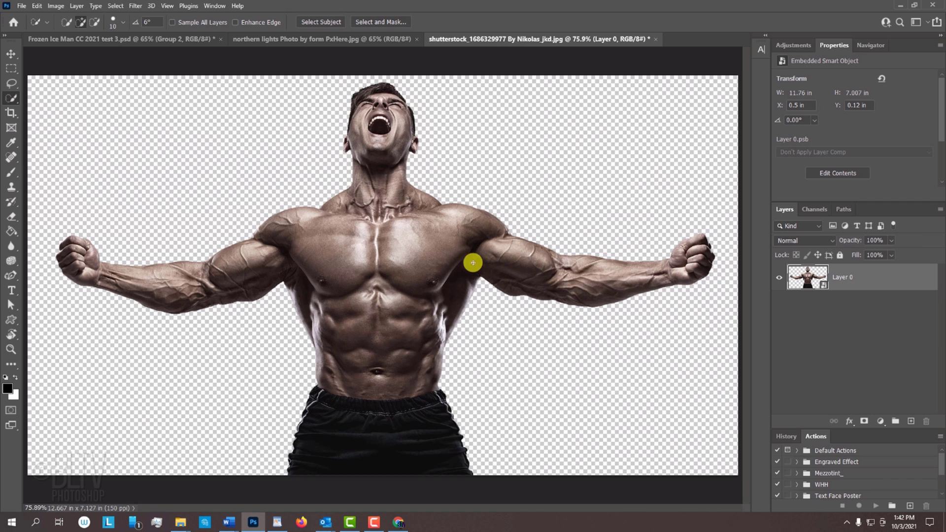
key(v)
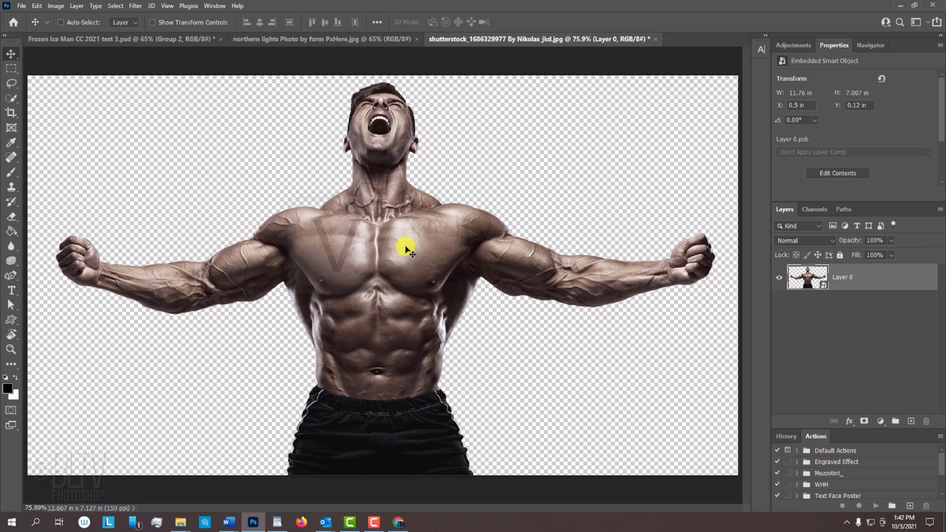
drag(405, 250, 384, 293)
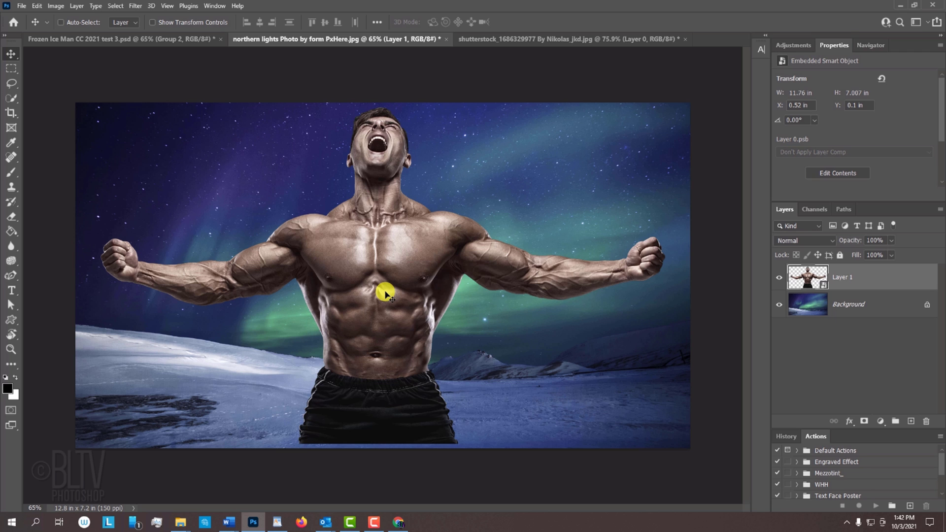
Step: Transform the man layer, nudging him slightly lower on the scene, and commit
key(ctrl+t)
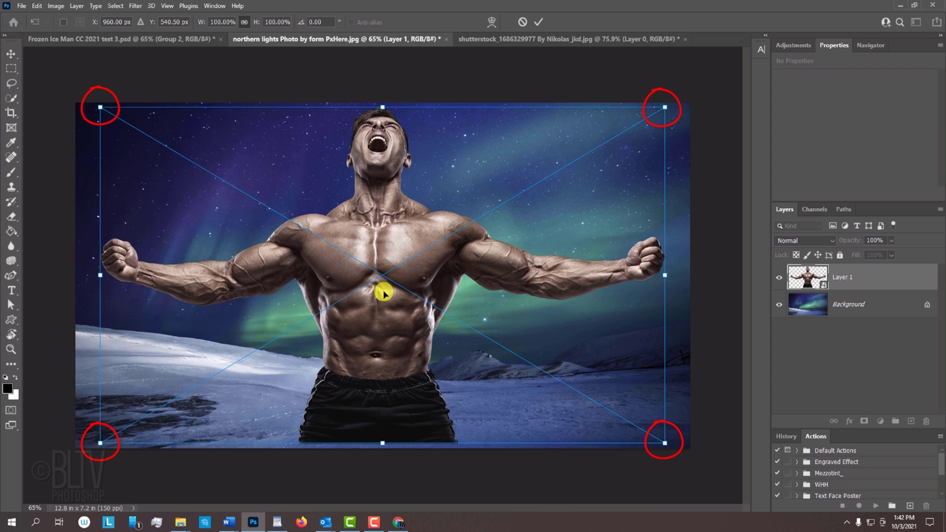
key(ctrl+0)
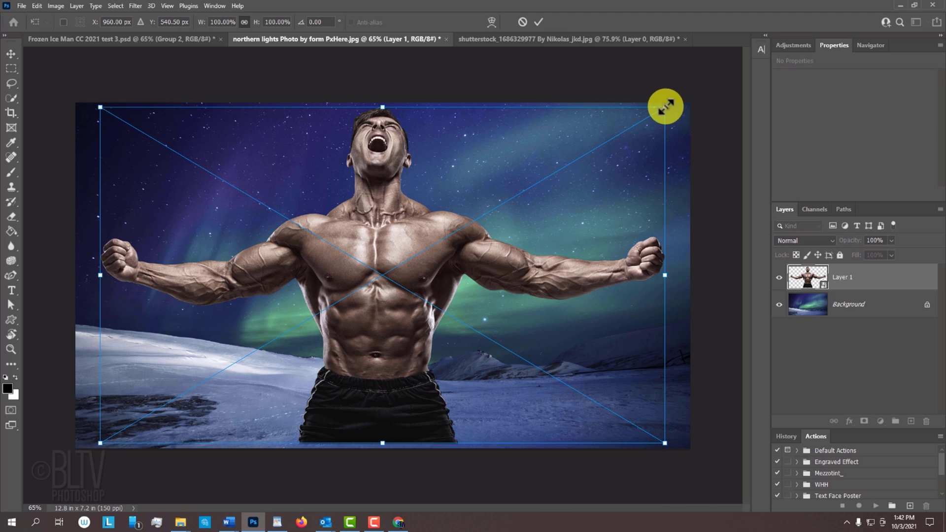
drag(666, 106, 666, 106)
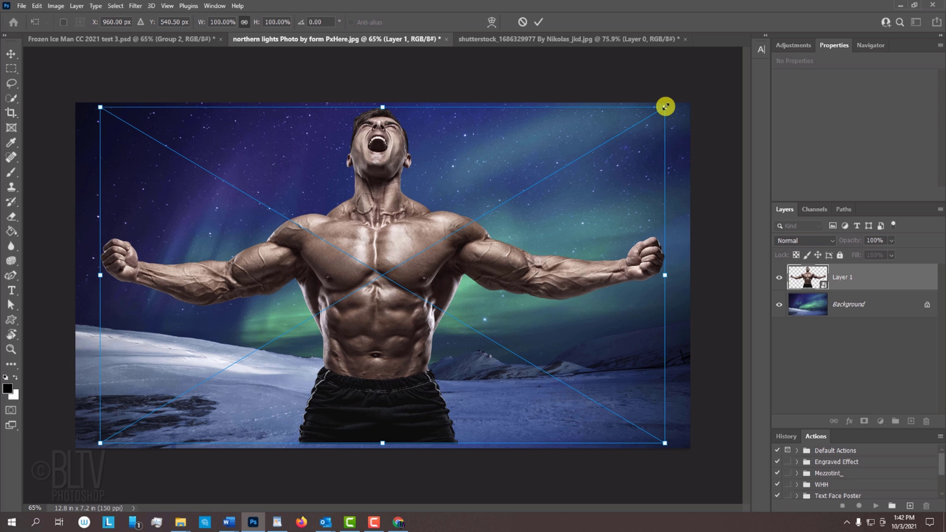
key(alt)
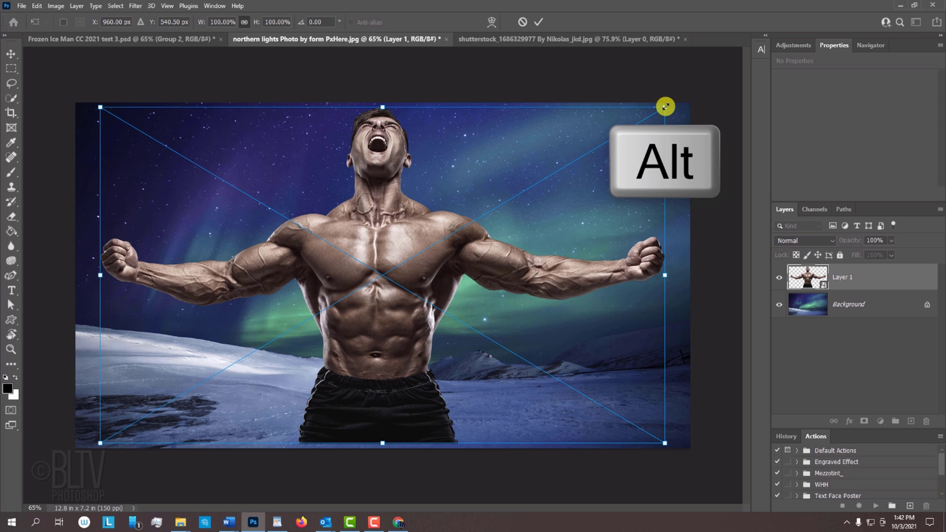
drag(666, 107, 750, 60)
key(ctrl+z)
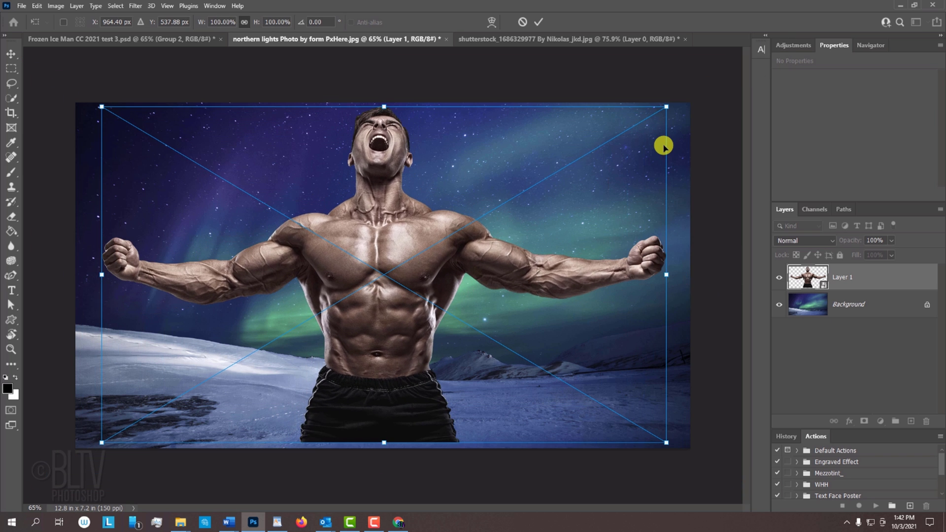
key(alt+shift)
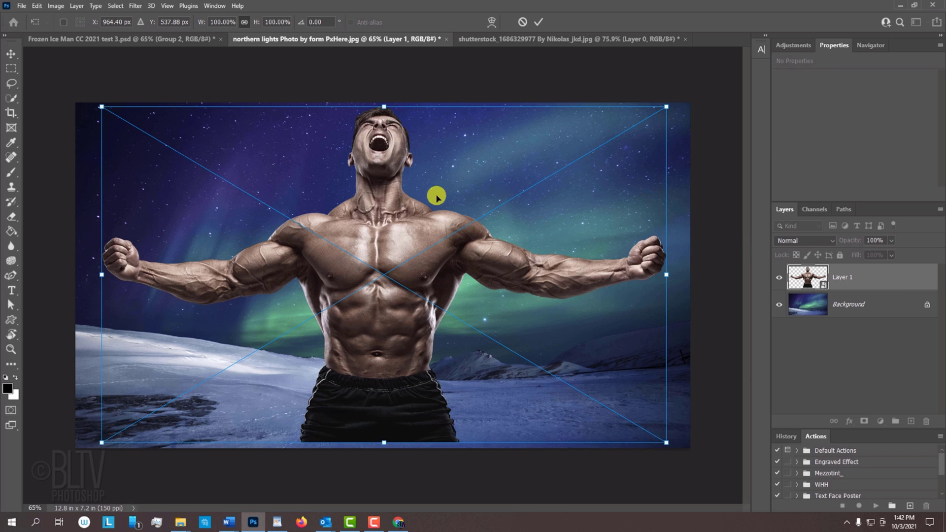
drag(385, 207, 387, 224)
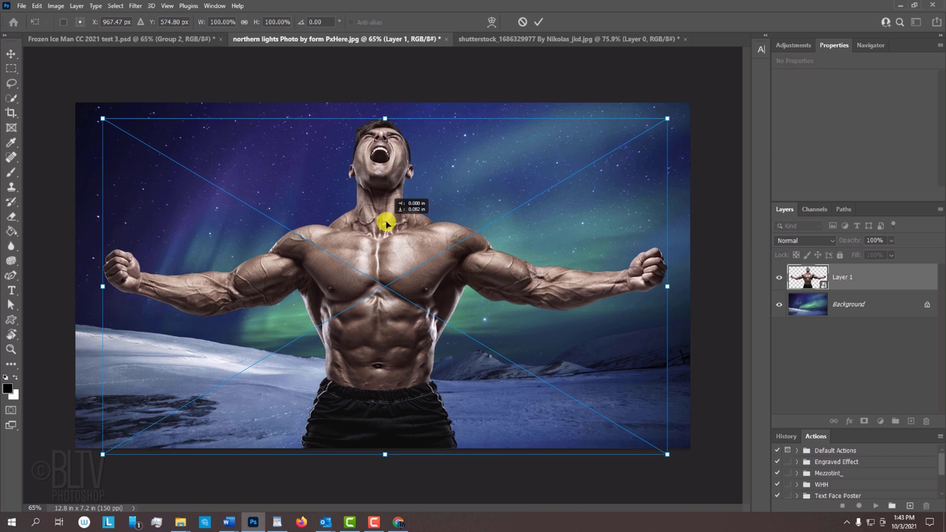
key(Return)
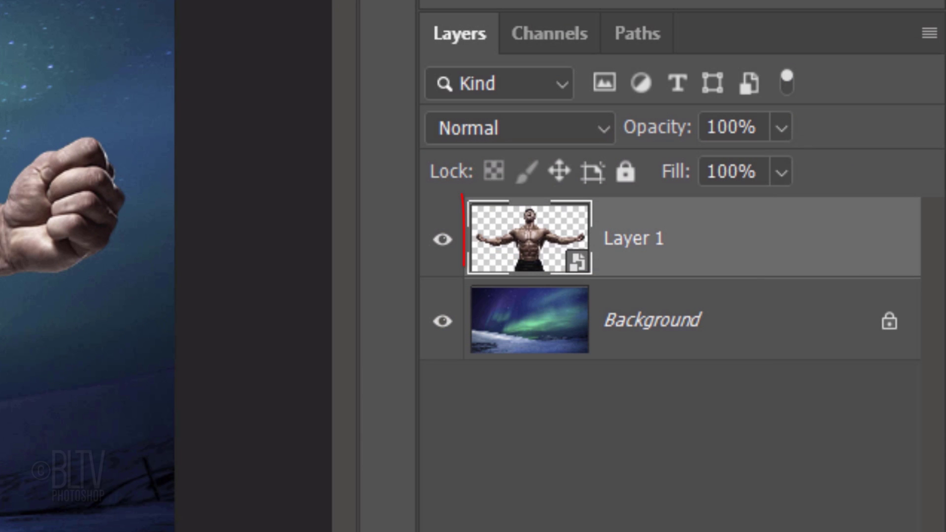
Step: Duplicate the man layer, hide Layer 1 copy, and select Layer 1
key(ctrl+j)
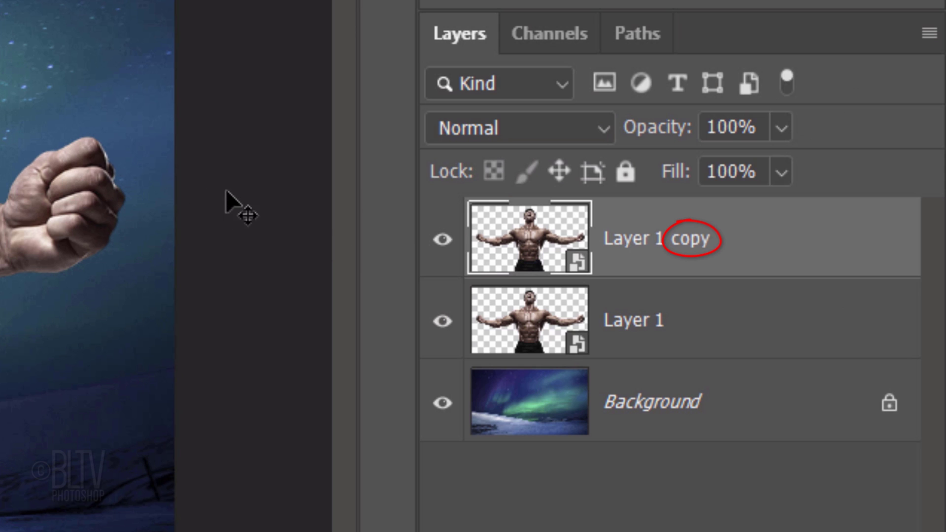
click(442, 240)
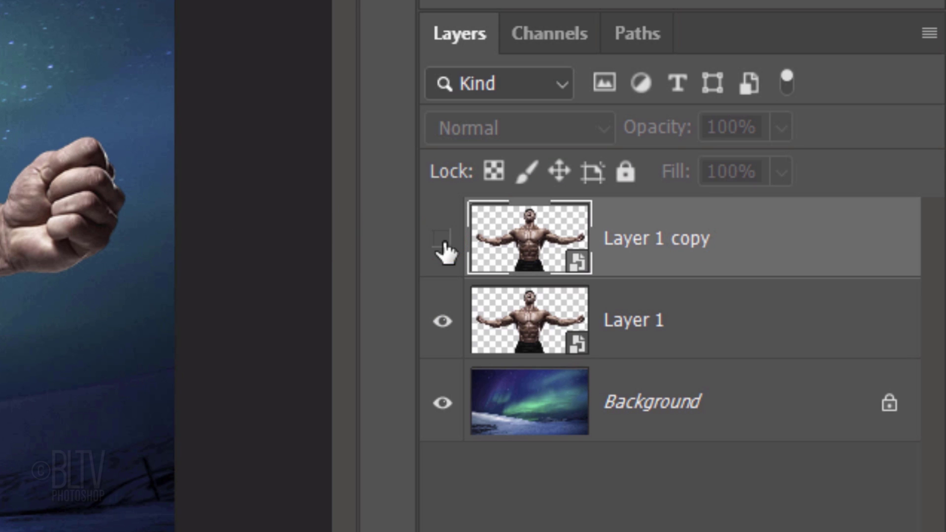
click(522, 321)
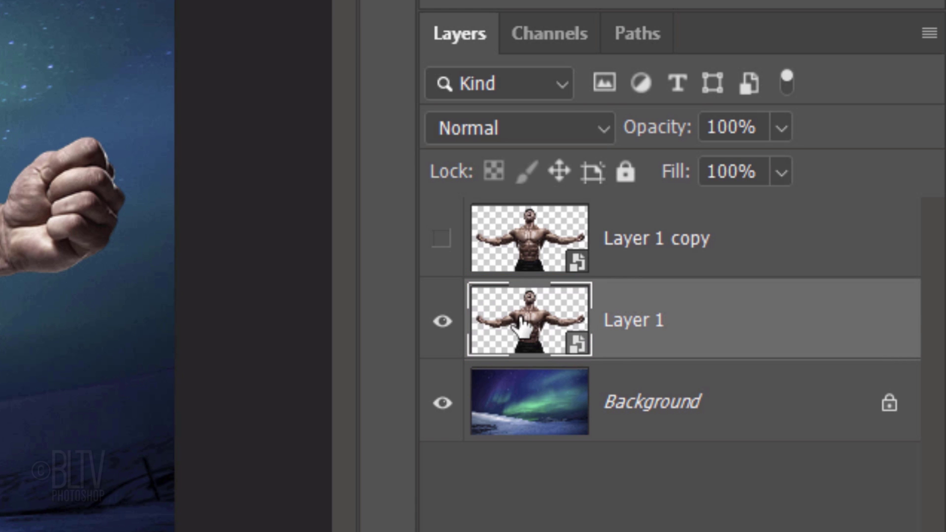
Step: Give Layer 1 an Outer Glow in #5BCBFF and an Inner Glow in #92DCFF
click(743, 323)
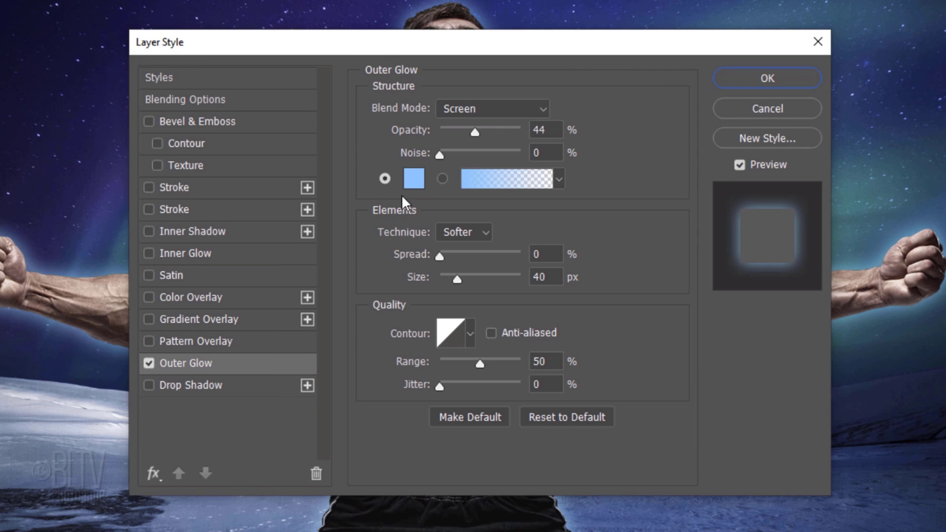
click(414, 181)
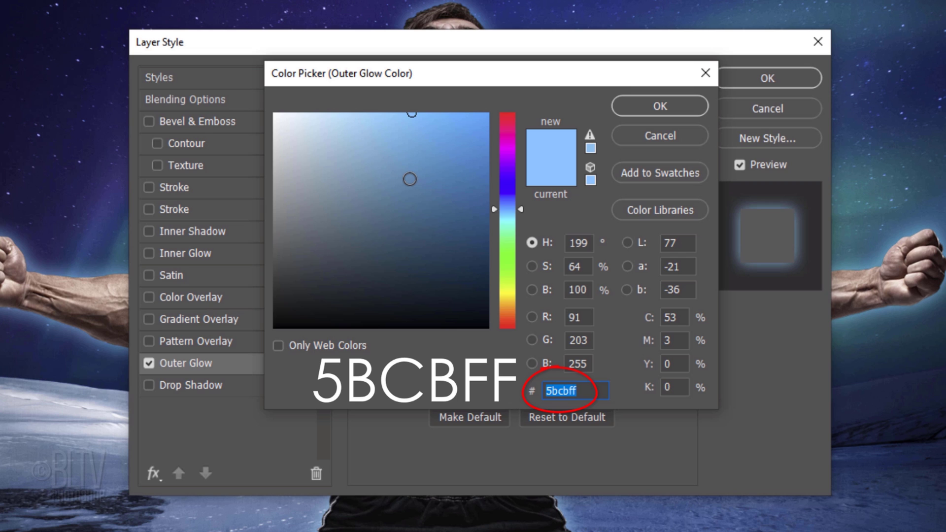
click(658, 109)
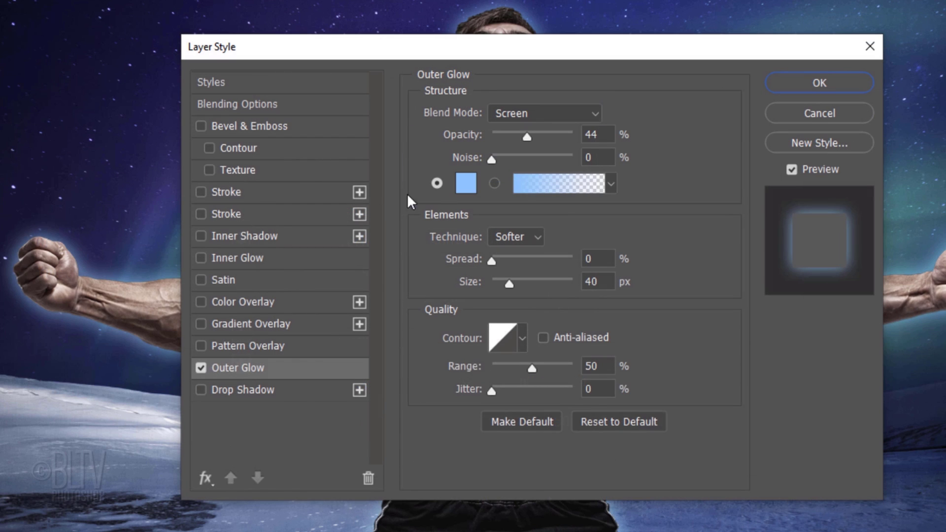
click(244, 257)
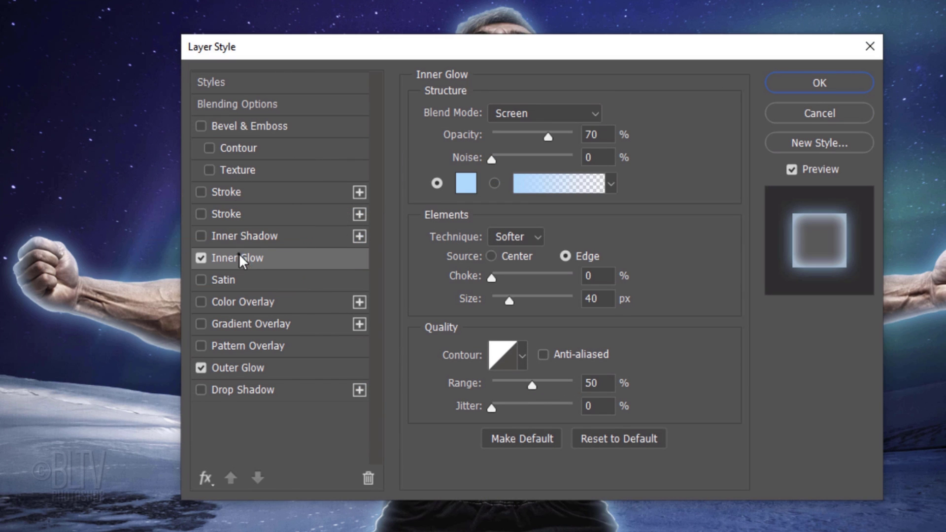
click(464, 187)
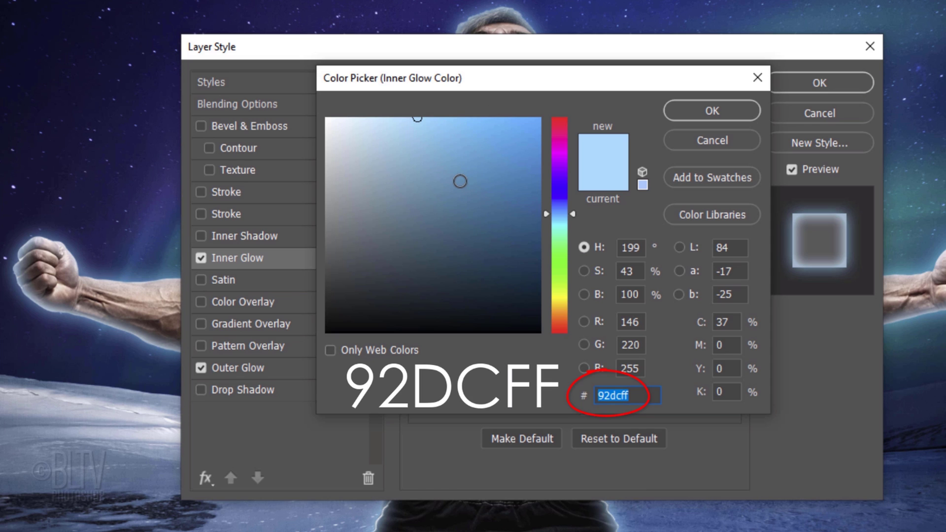
click(712, 108)
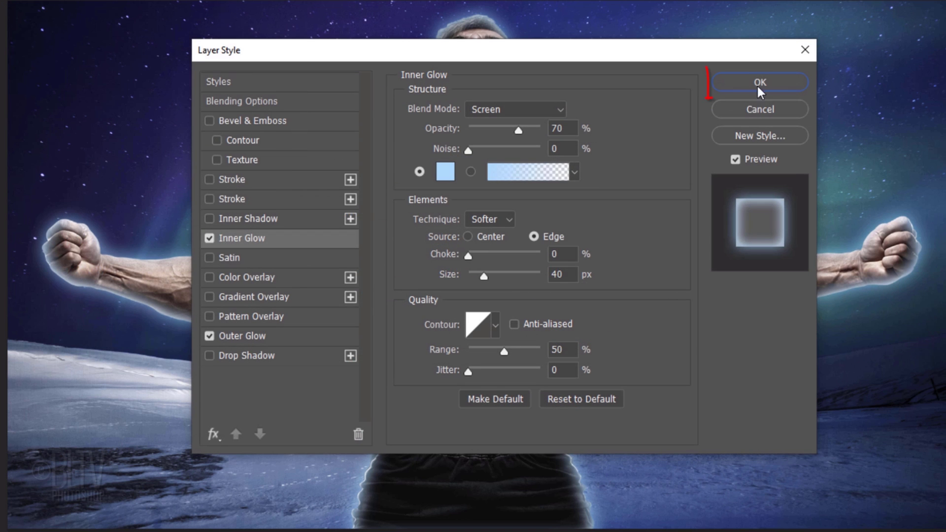
click(760, 85)
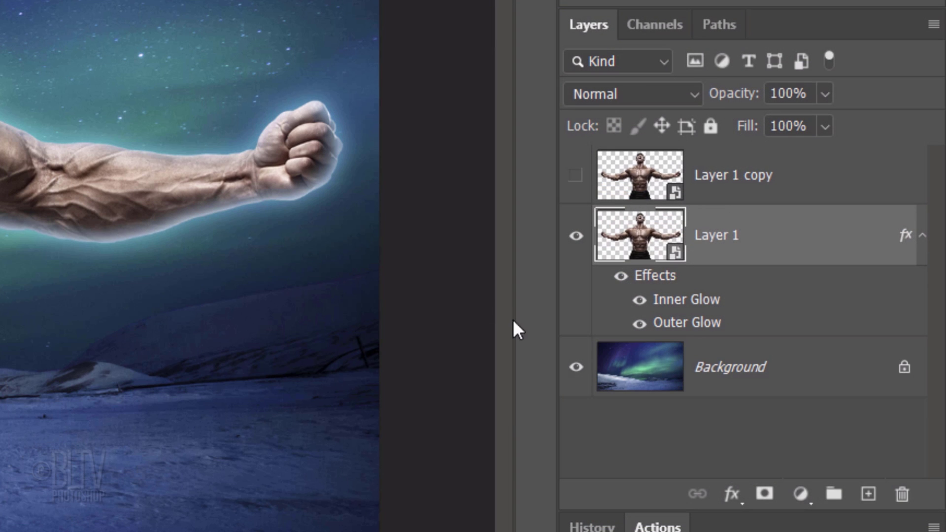
Step: Add a Hue/Saturation layer colorizing the man at Hue 212, Saturation 30
click(801, 494)
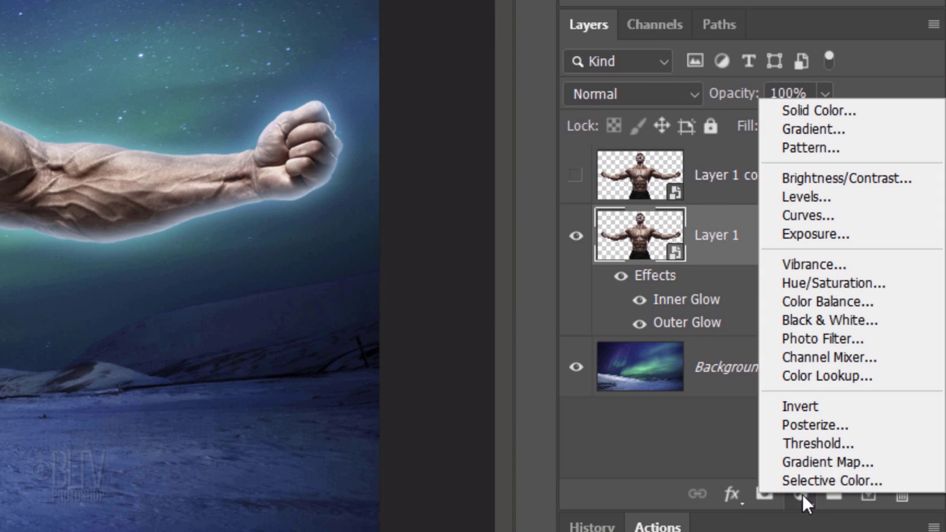
click(818, 283)
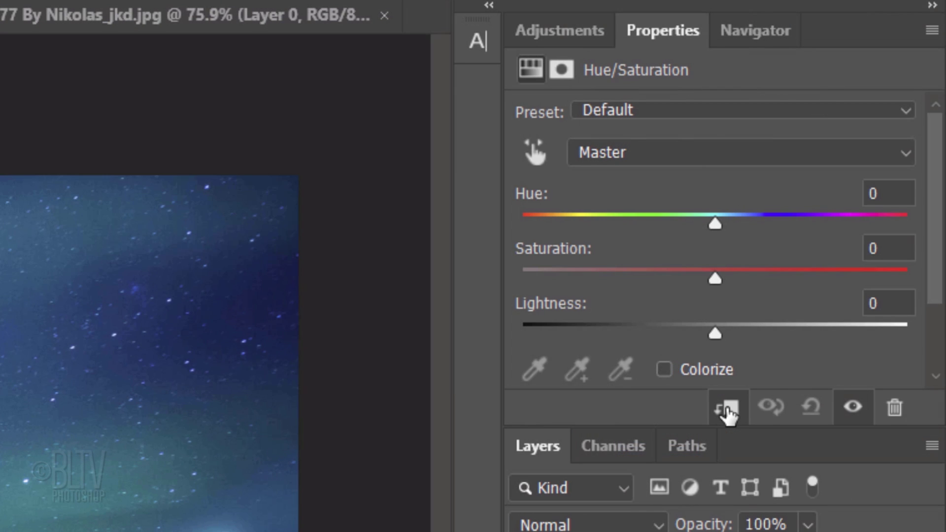
click(664, 369)
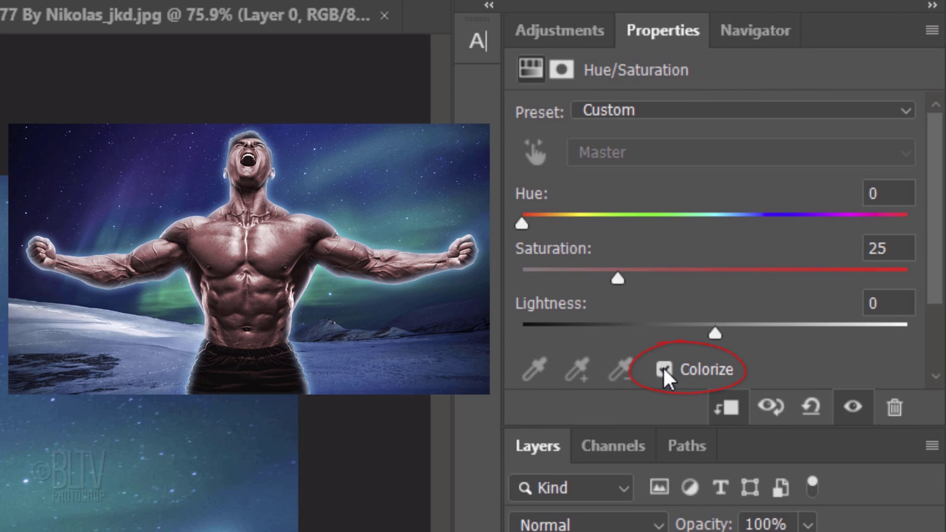
click(898, 193)
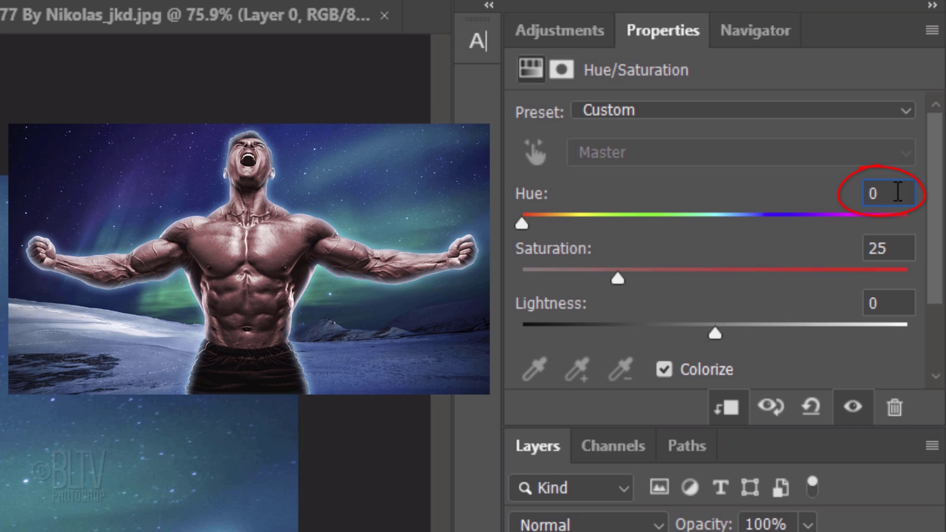
text(212)
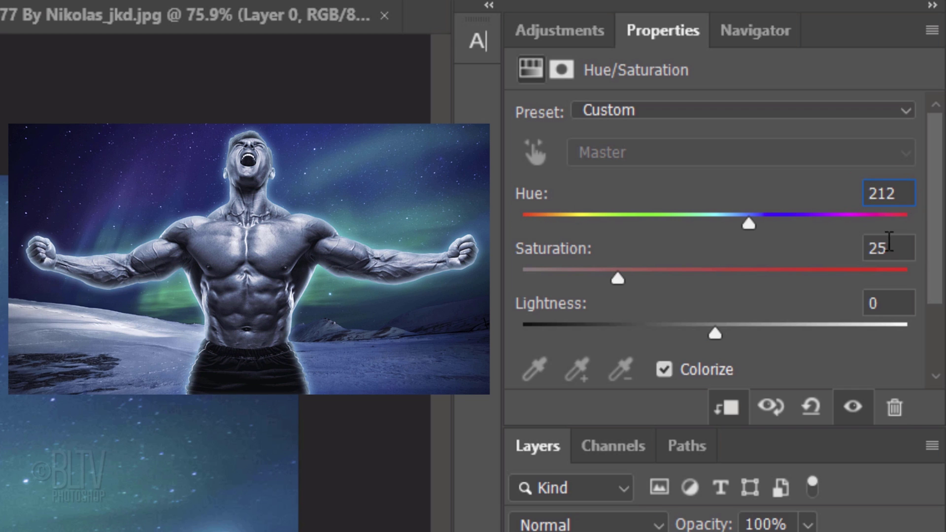
click(905, 246)
double_click(906, 247)
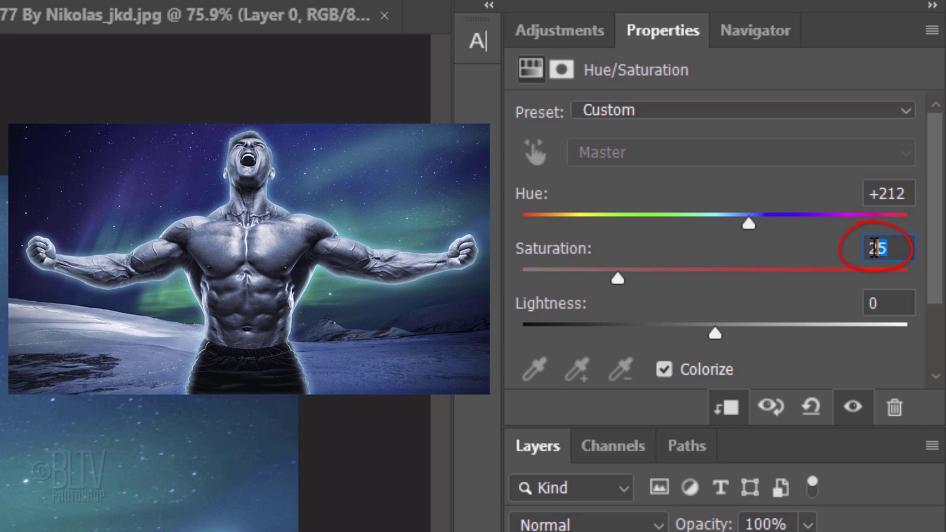
text(30)
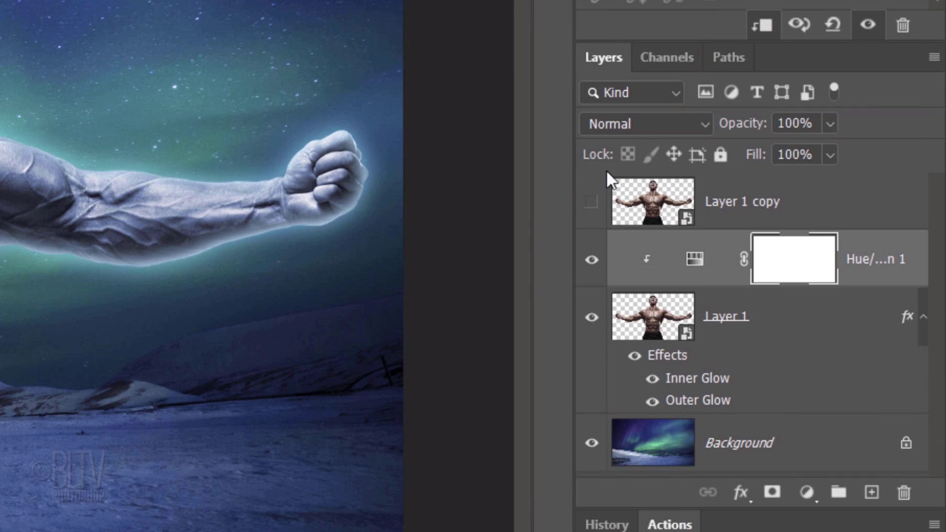
Step: Make Layer 1 copy visible again and select it
click(591, 203)
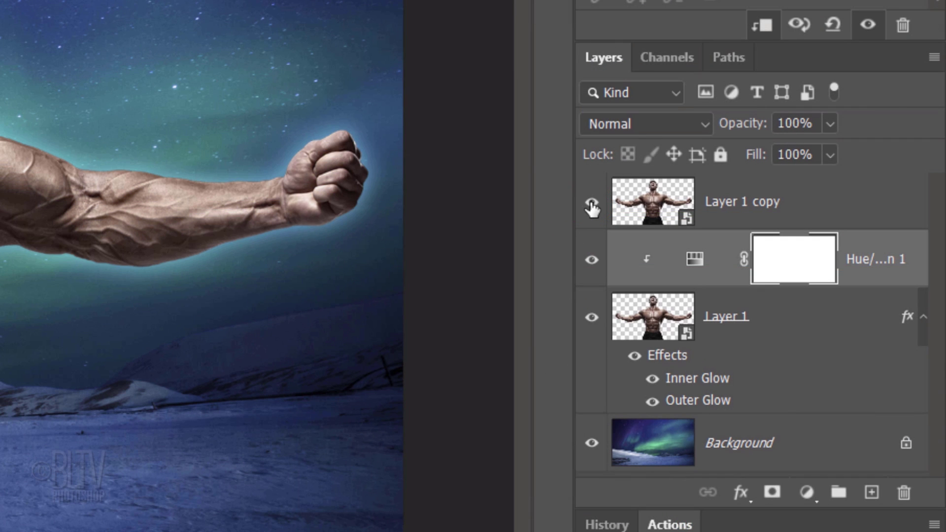
click(652, 209)
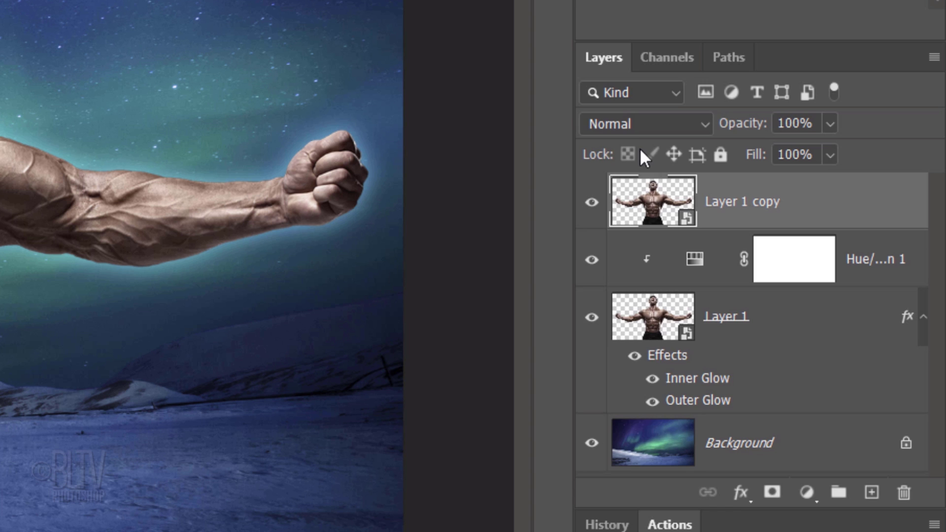
click(620, 127)
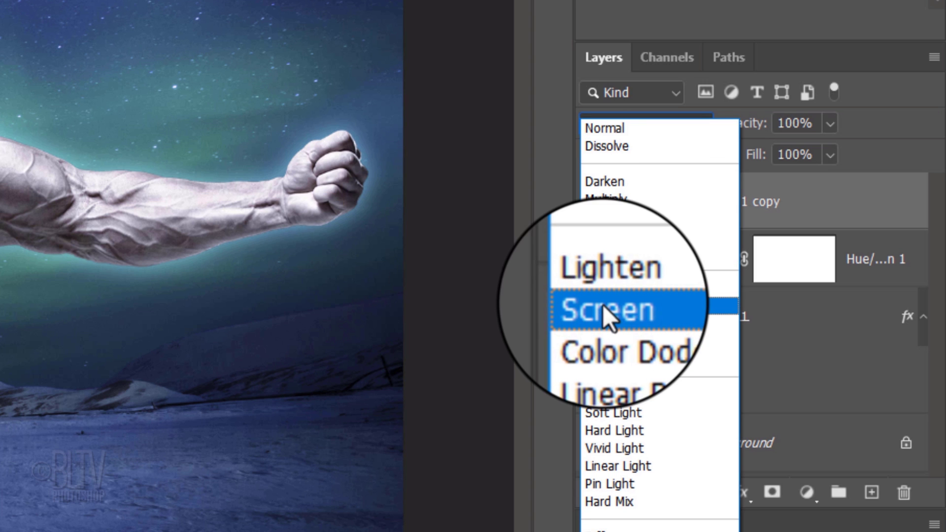
Step: Set Layer 1 copy to Screen blending and choose the Plastic Wrap artistic filter
click(602, 305)
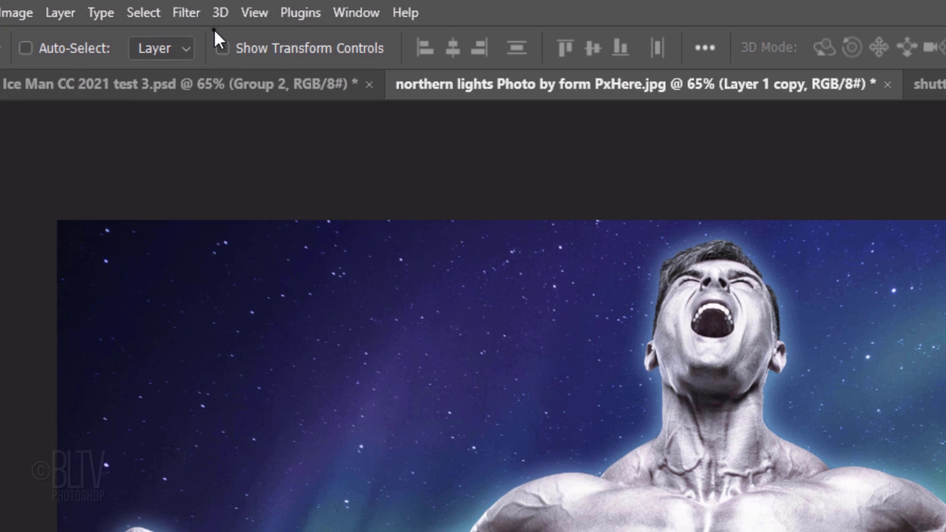
click(187, 12)
mouse_move(201, 284)
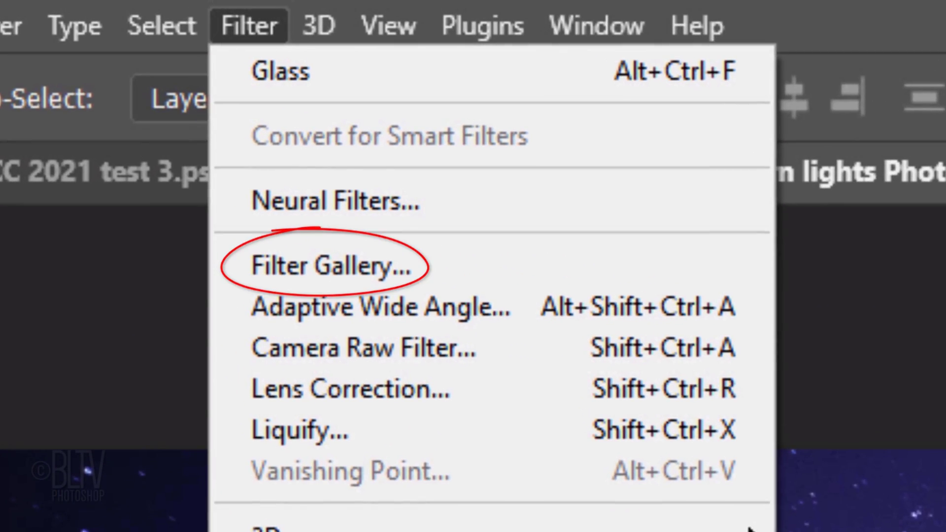
click(276, 208)
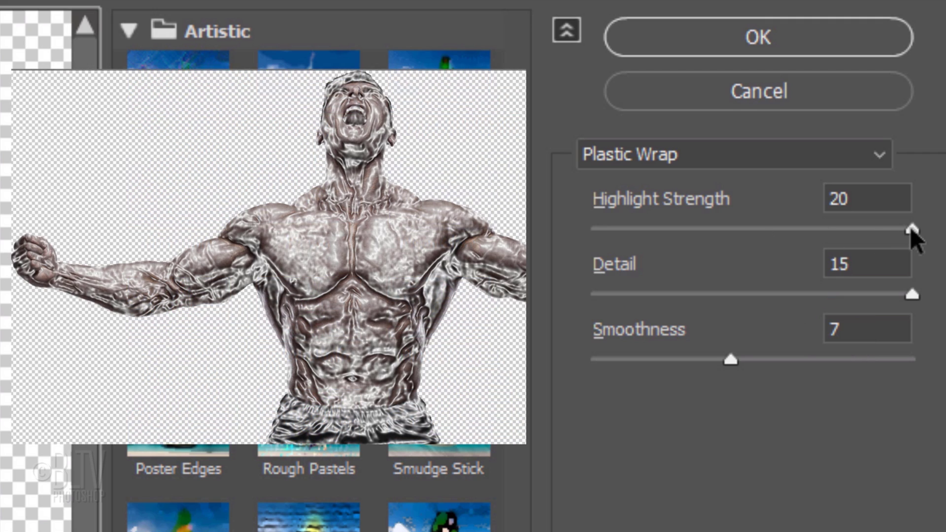
Step: Apply Plastic Wrap with Highlight Strength 20, Detail 15, Smoothness 7
mouse_move(912, 229)
mouse_down()
mouse_move(655, 231)
mouse_move(919, 230)
mouse_up()
drag(913, 295, 938, 269)
mouse_move(731, 360)
mouse_down()
mouse_move(608, 358)
mouse_move(810, 343)
mouse_move(815, 330)
mouse_move(728, 354)
mouse_up()
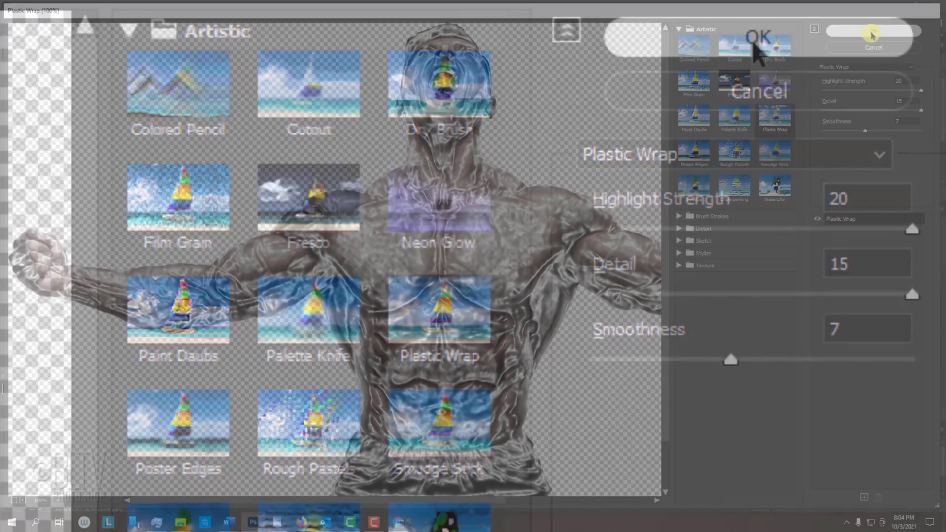
click(754, 41)
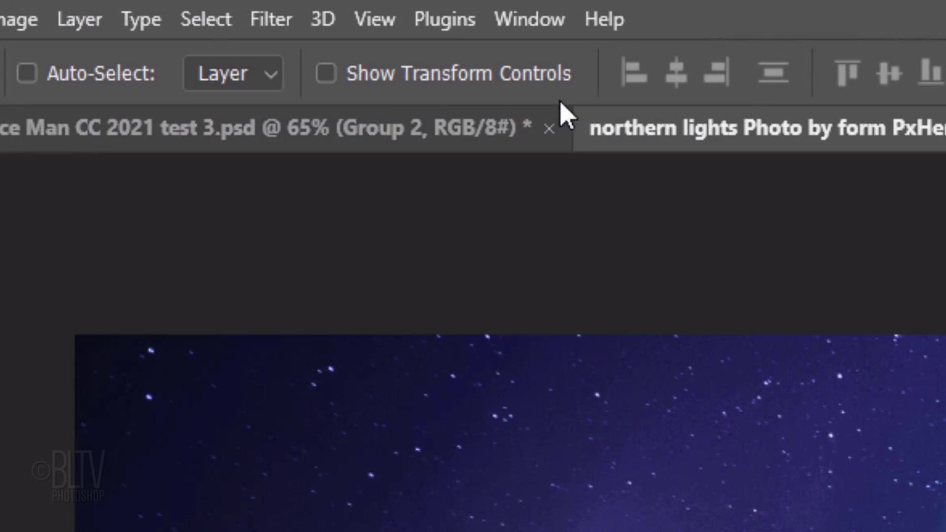
click(137, 6)
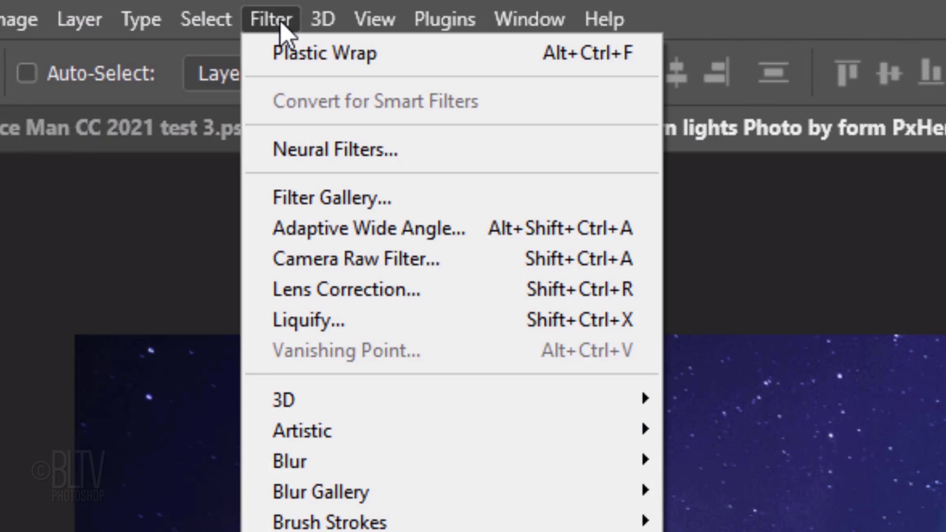
Step: Apply the Glass filter with Distortion 10, Smoothness 7, Frosted texture, Scaling 100
mouse_move(302, 335)
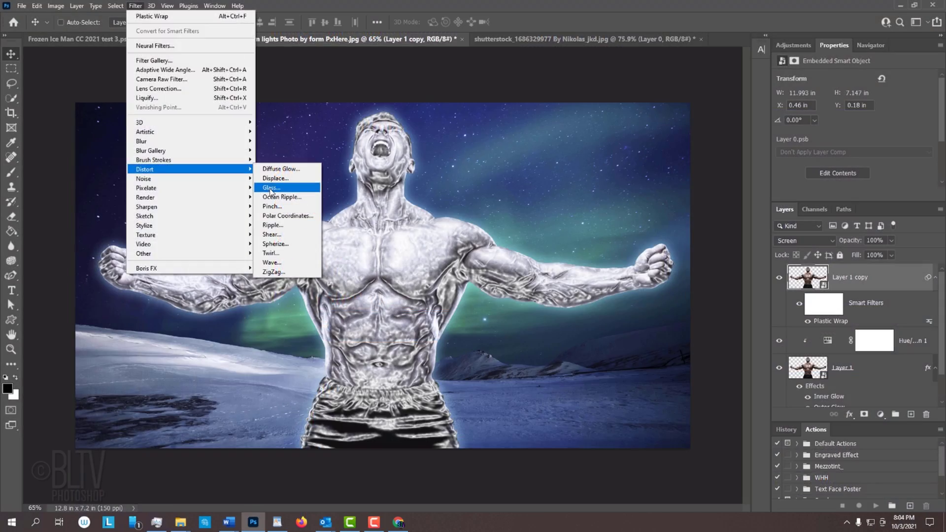
click(711, 390)
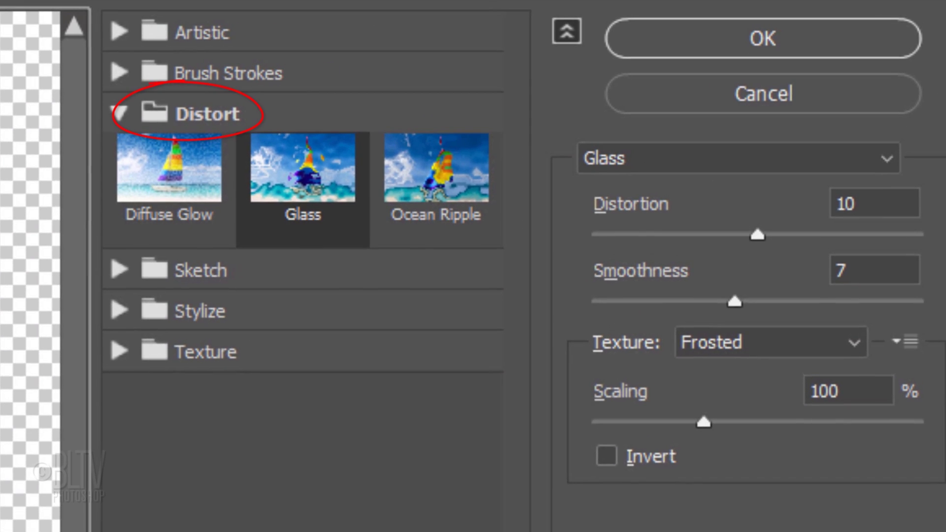
click(726, 344)
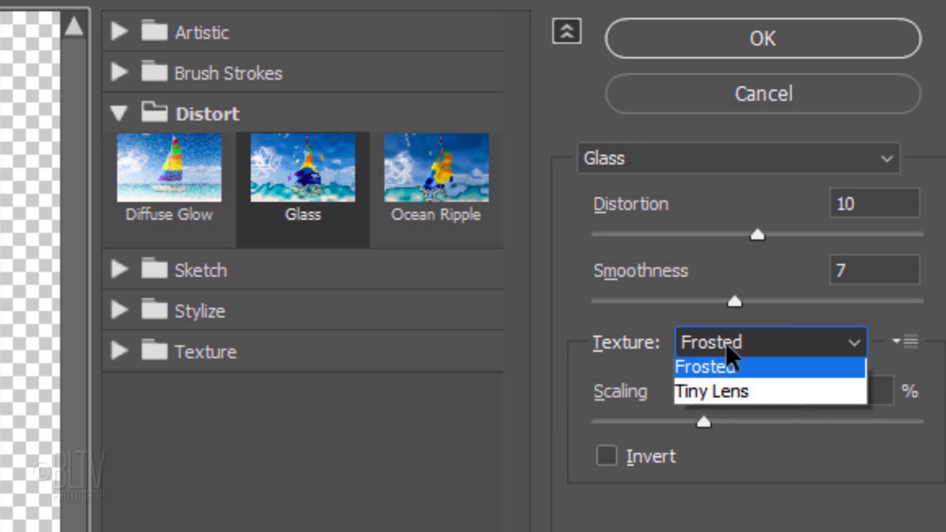
click(726, 341)
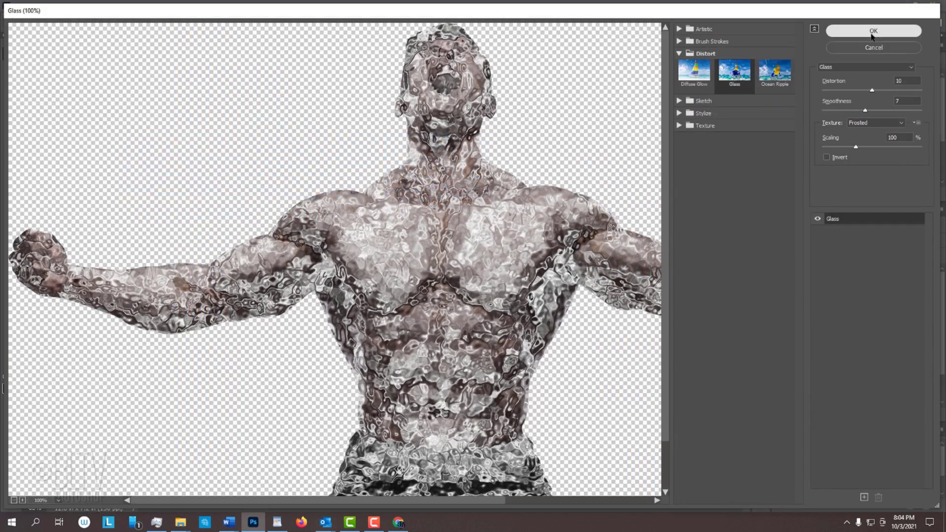
click(872, 32)
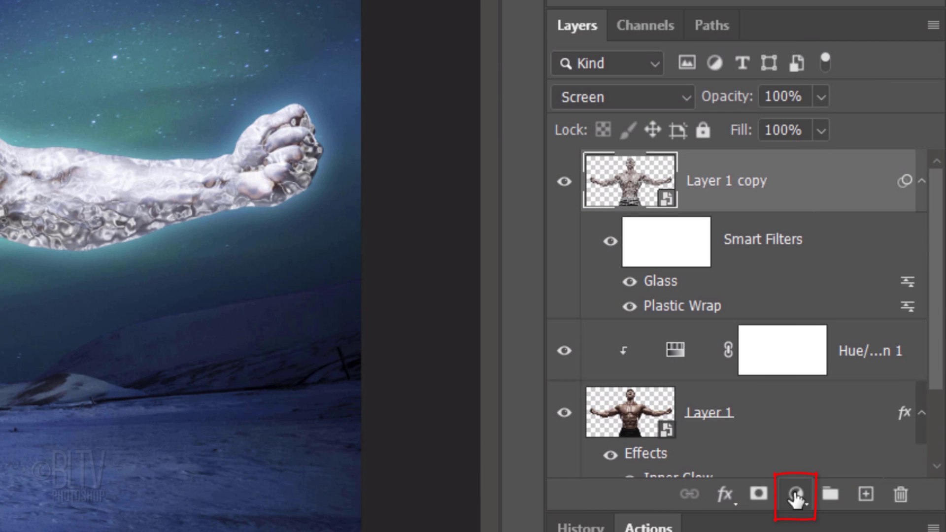
Step: Clip an Invert layer to Layer 1 copy and clip a Hue/Saturation copy on top
click(795, 494)
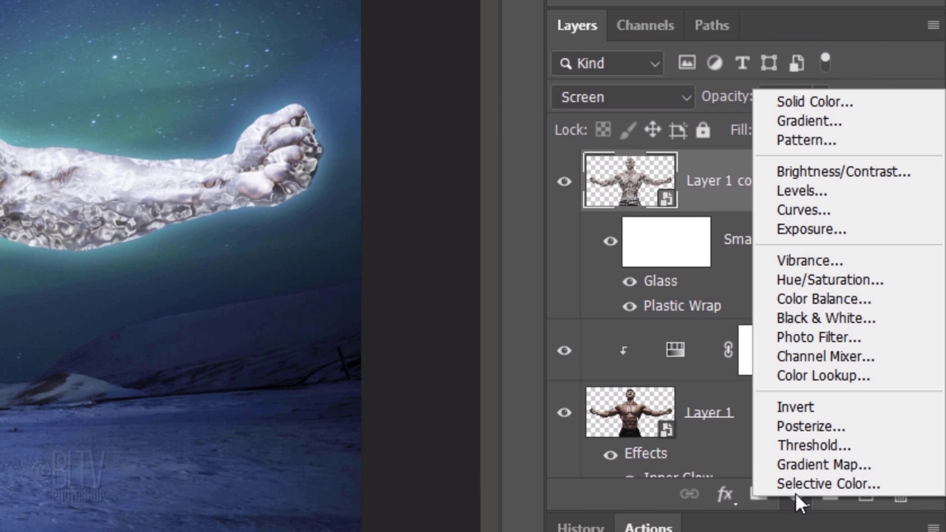
click(797, 408)
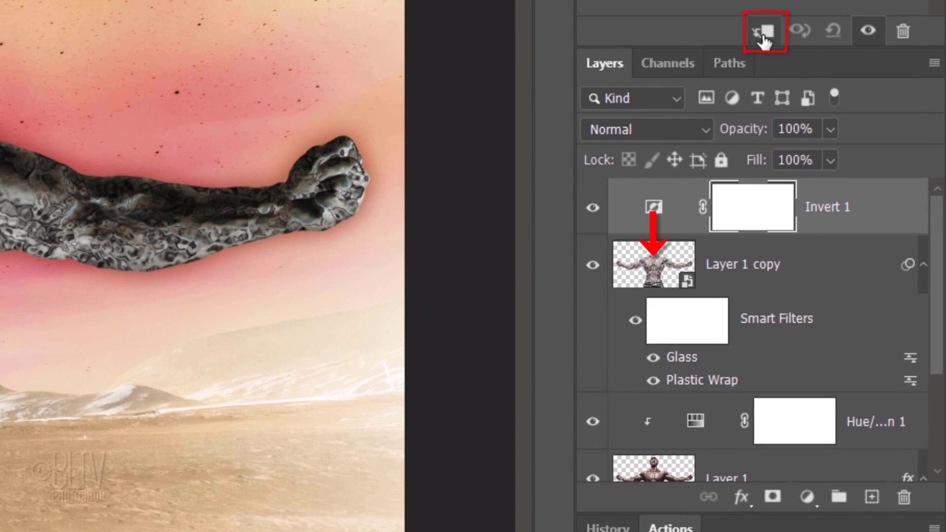
click(763, 35)
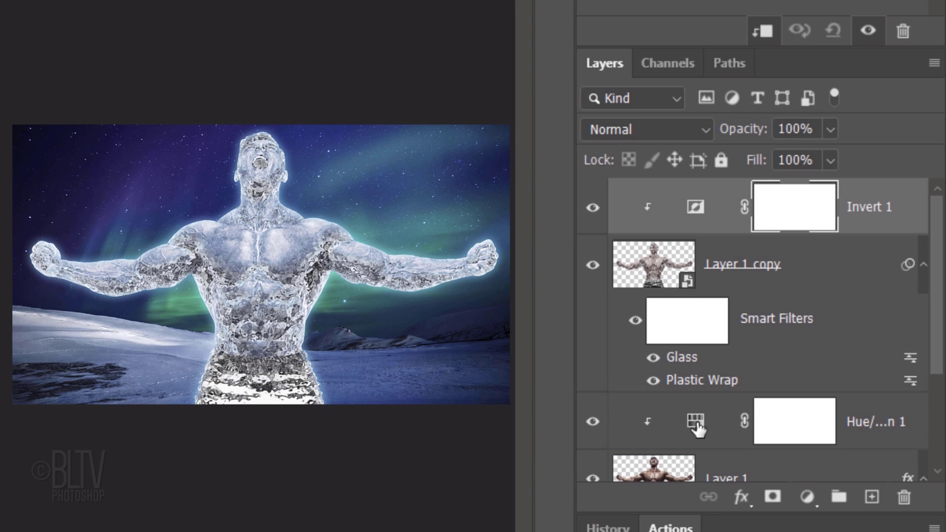
drag(696, 424, 714, 189)
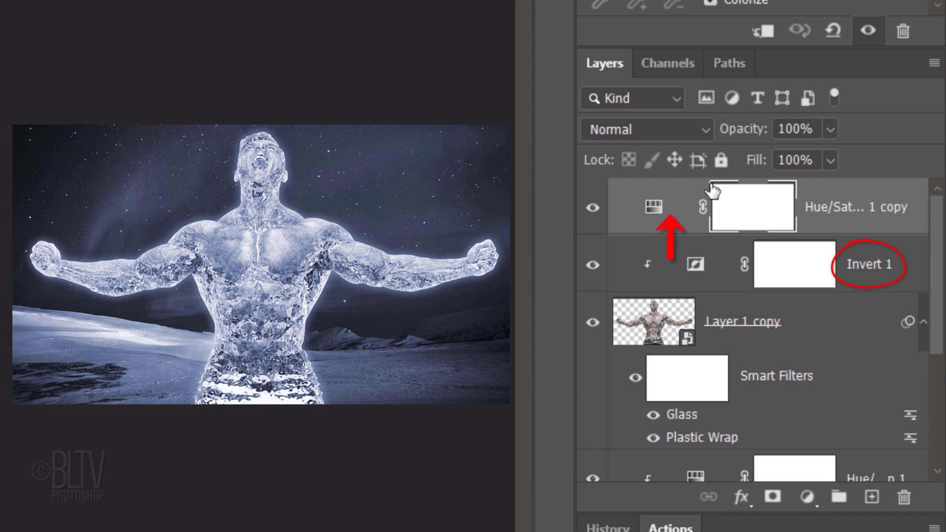
click(765, 33)
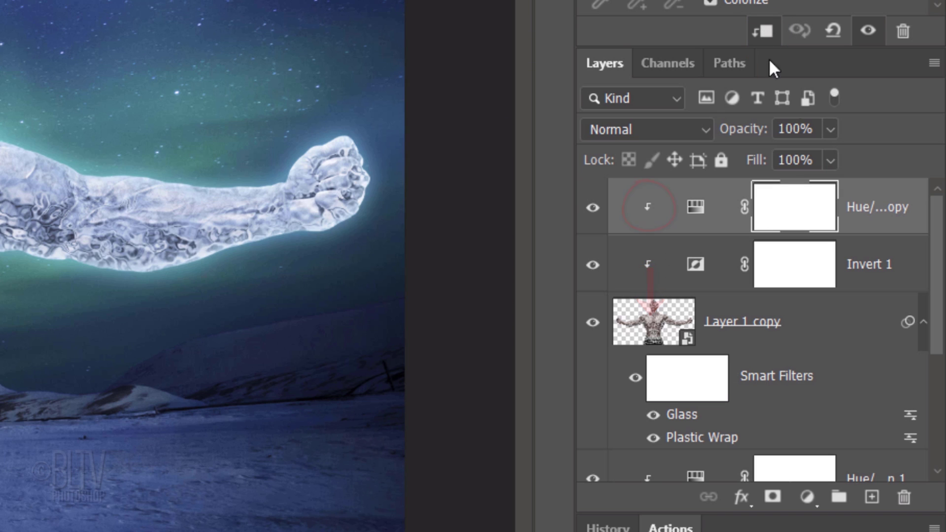
Step: Add a new Layer 2 just above the Background and put it in a group
drag(938, 264, 938, 429)
click(874, 450)
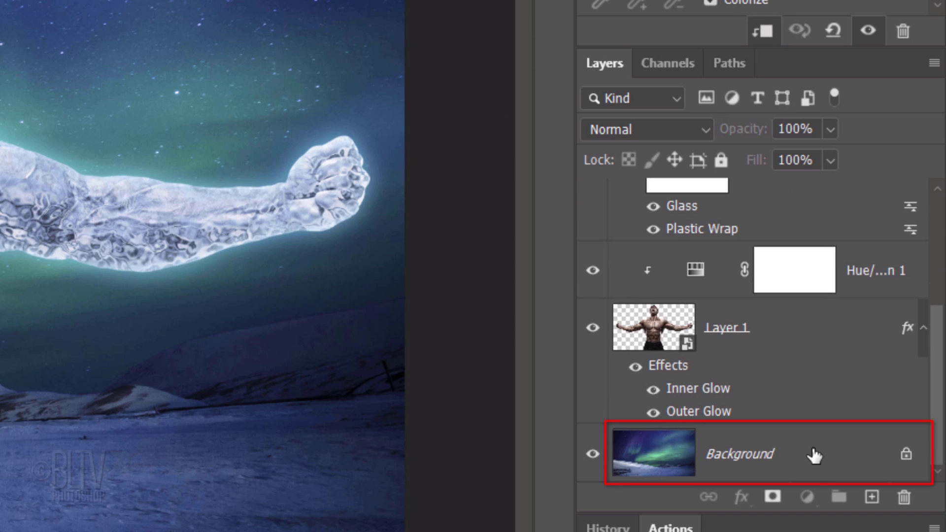
click(813, 451)
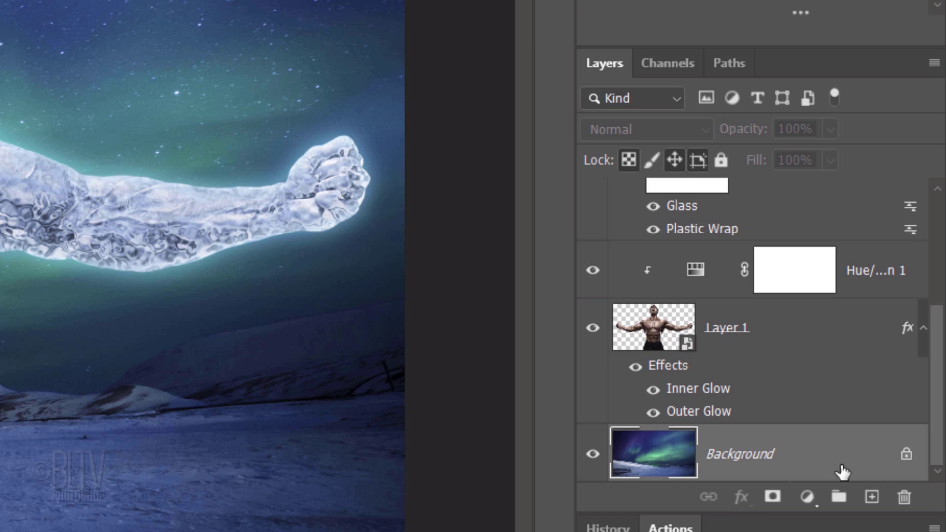
click(873, 499)
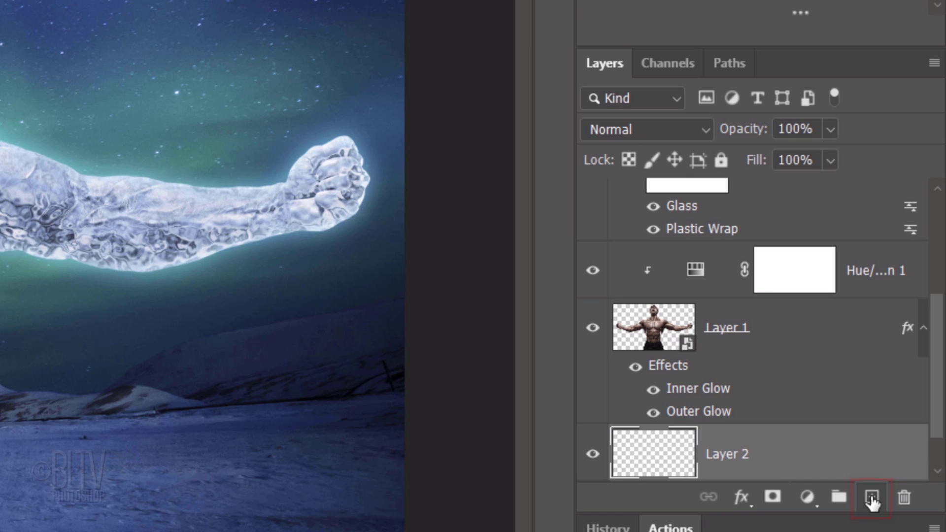
drag(933, 434, 939, 469)
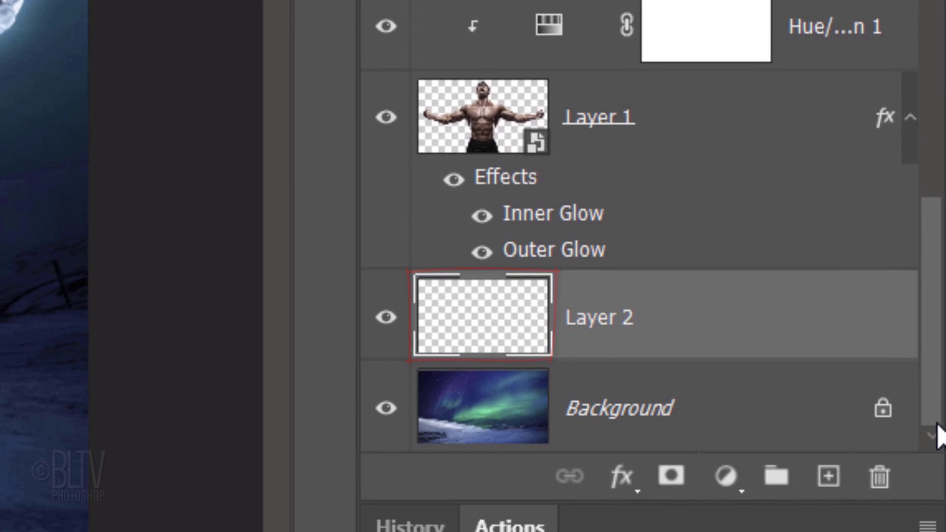
key(ctrl+g)
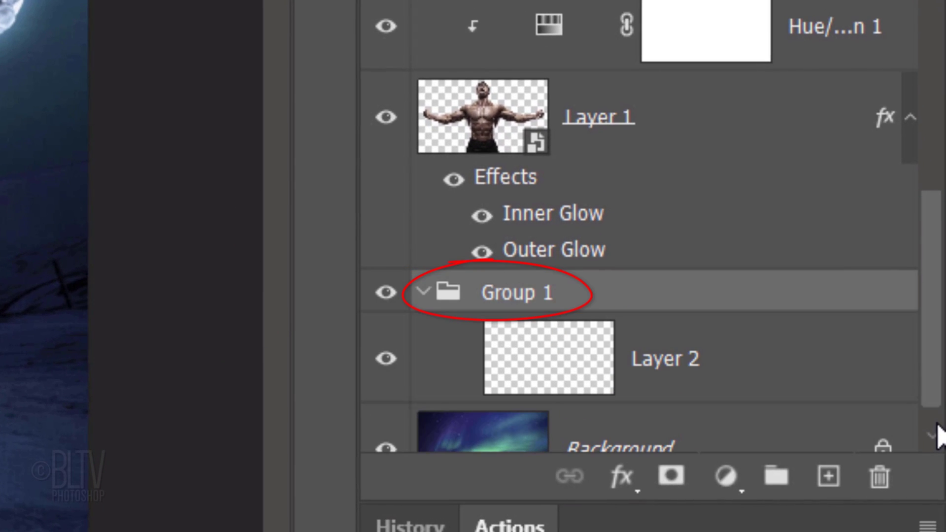
Step: Rename Group 1 to 'Ice shards'
double_click(525, 294)
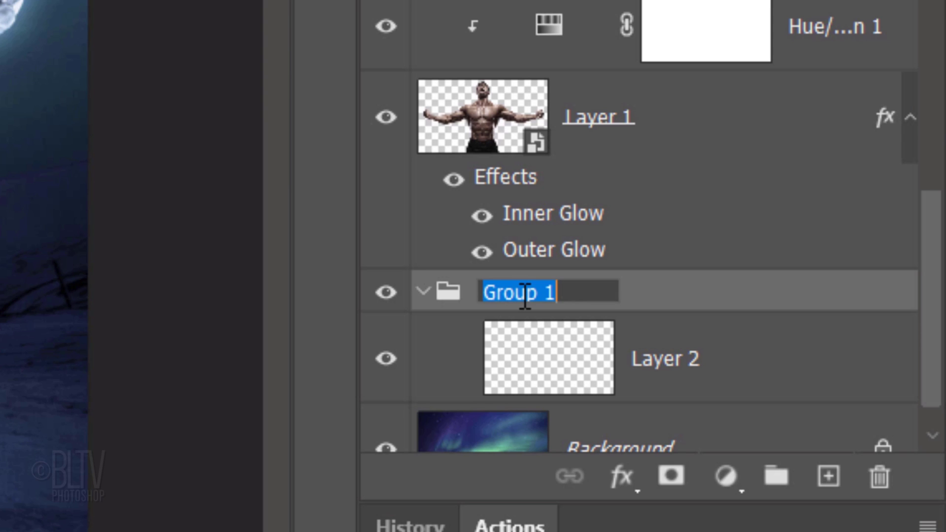
text(Ice shards)
key(Return)
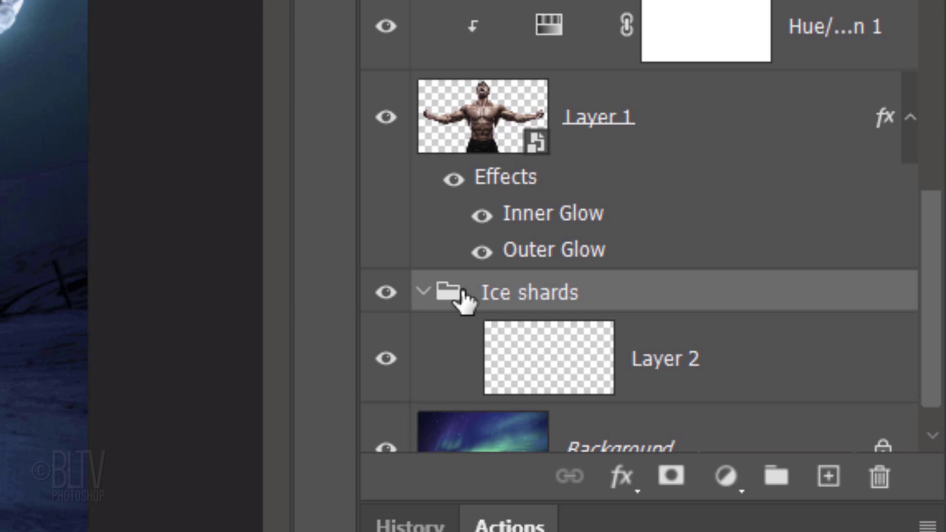
Step: Paint white ice fragments on Layer 2 with the 008_Explosion brush
click(545, 363)
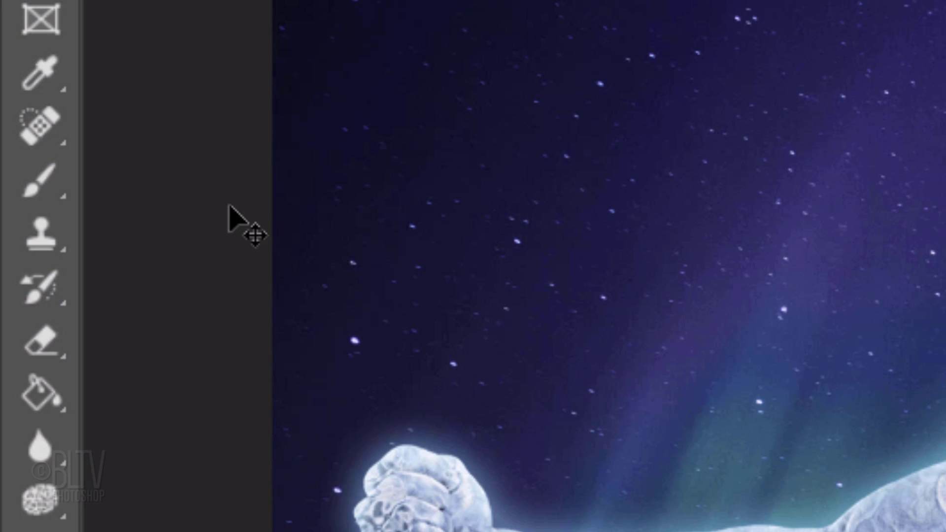
right_click(39, 180)
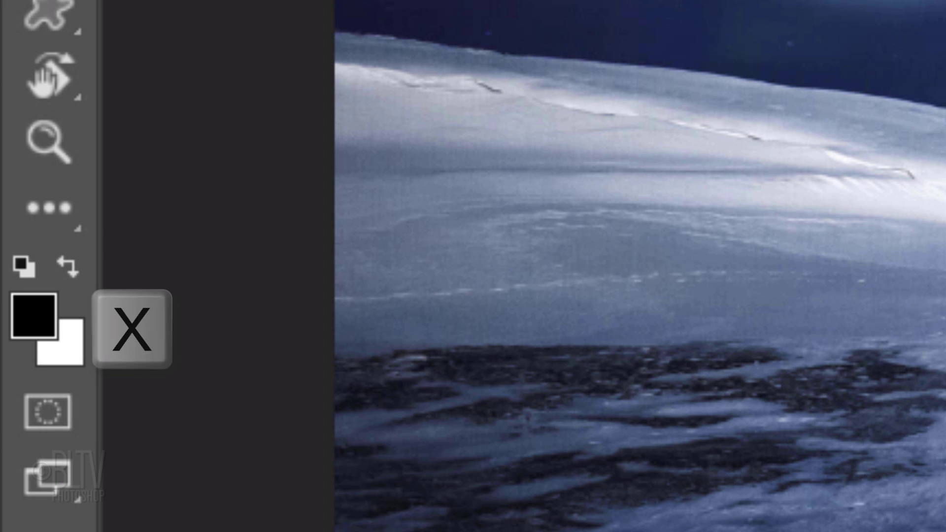
key(x)
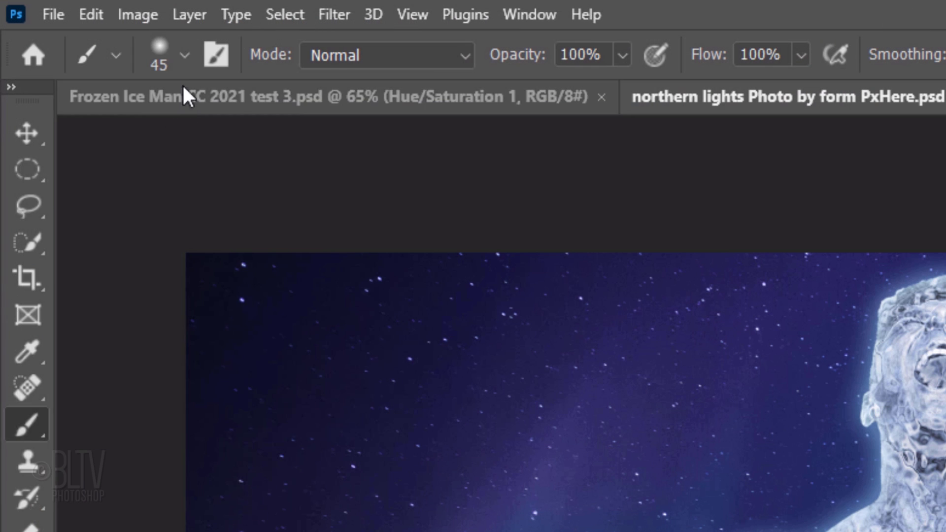
click(74, 21)
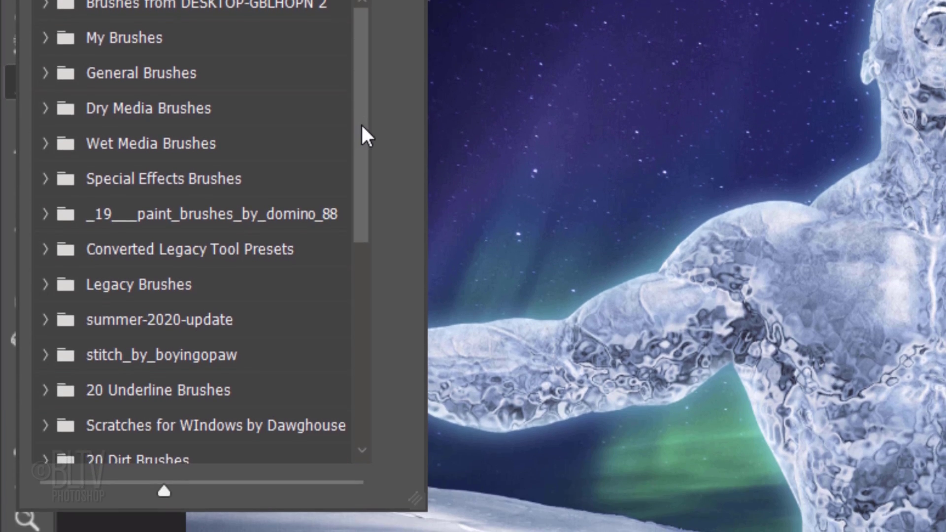
drag(361, 481, 364, 531)
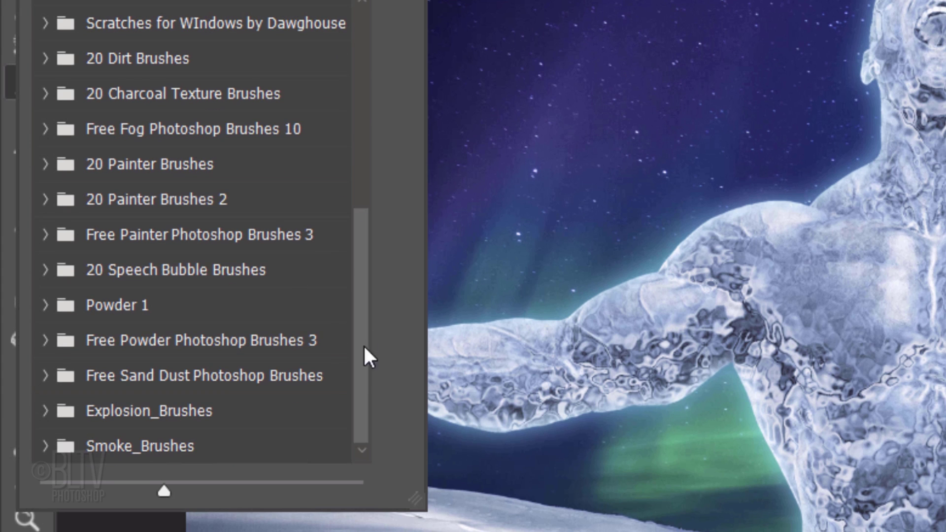
click(45, 411)
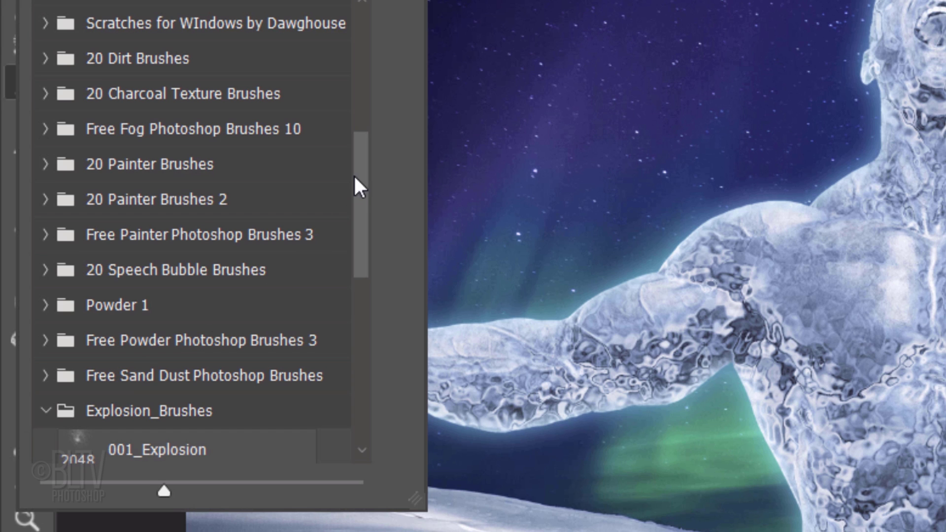
drag(356, 175, 357, 311)
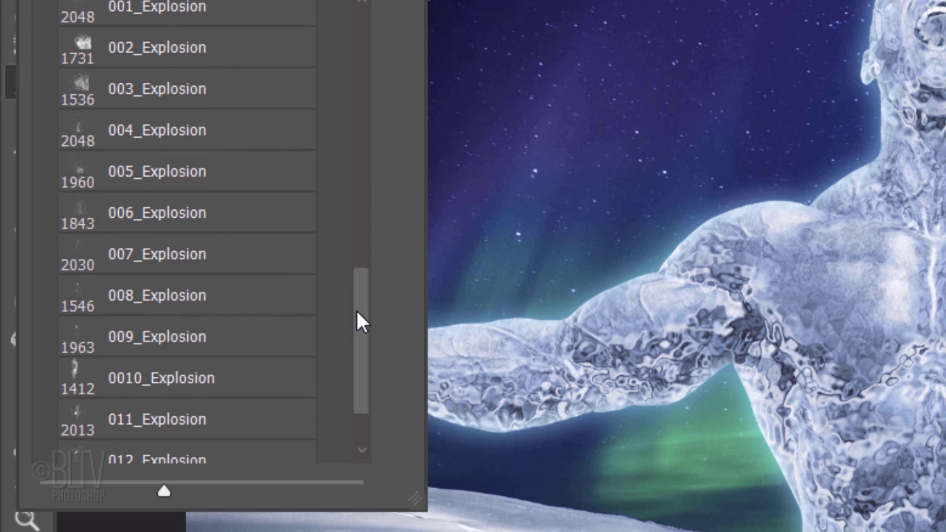
click(165, 303)
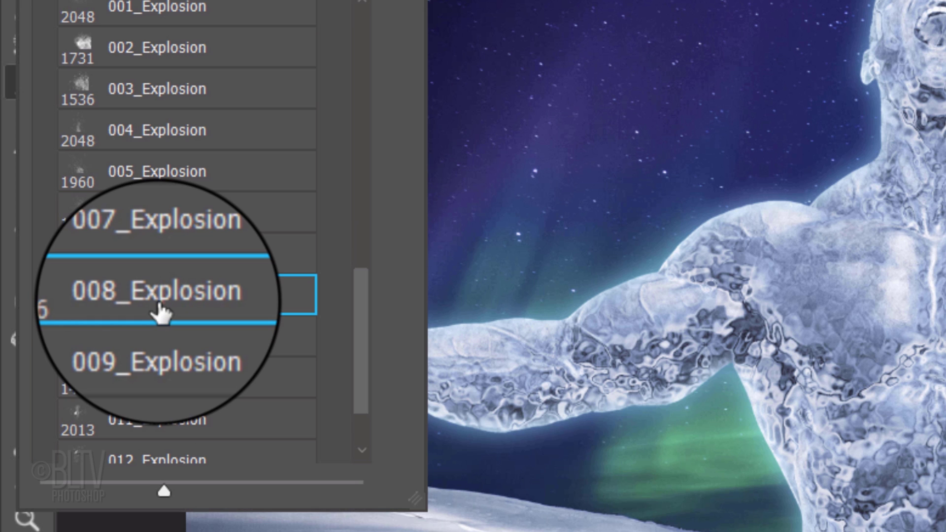
key(Return)
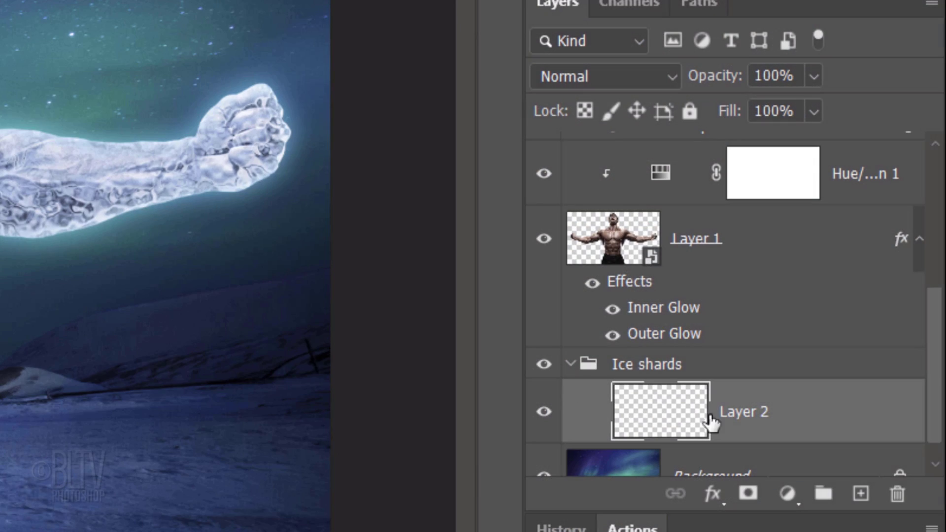
Step: Add Layer 3 inside the Ice shards group and browse the brush presets again
click(860, 495)
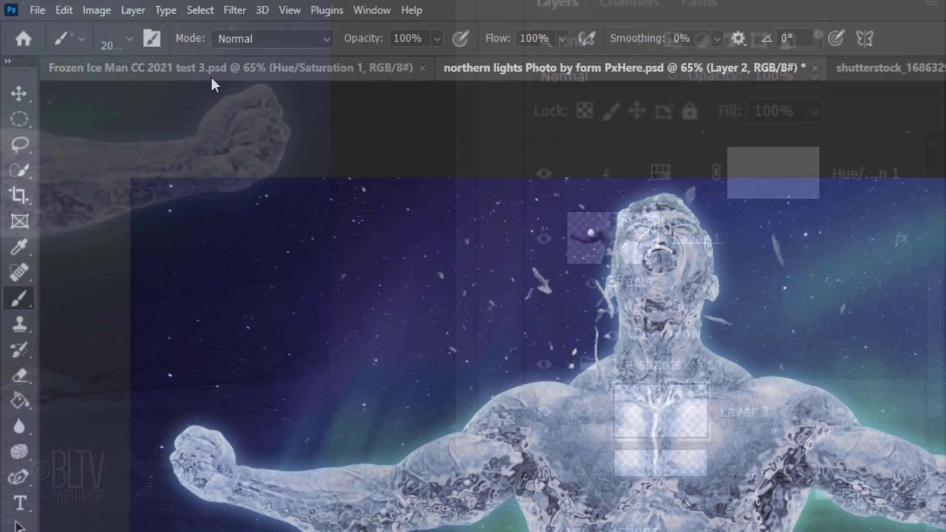
click(127, 35)
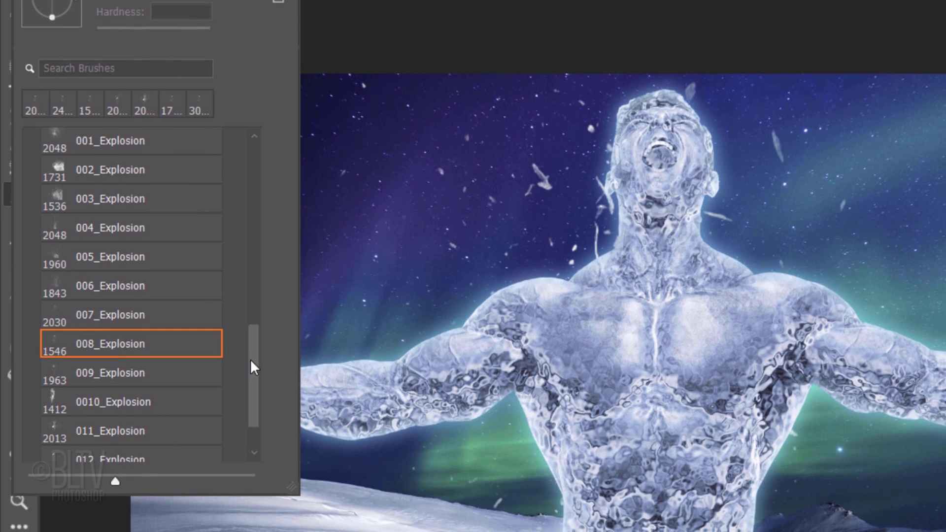
drag(252, 375, 195, 396)
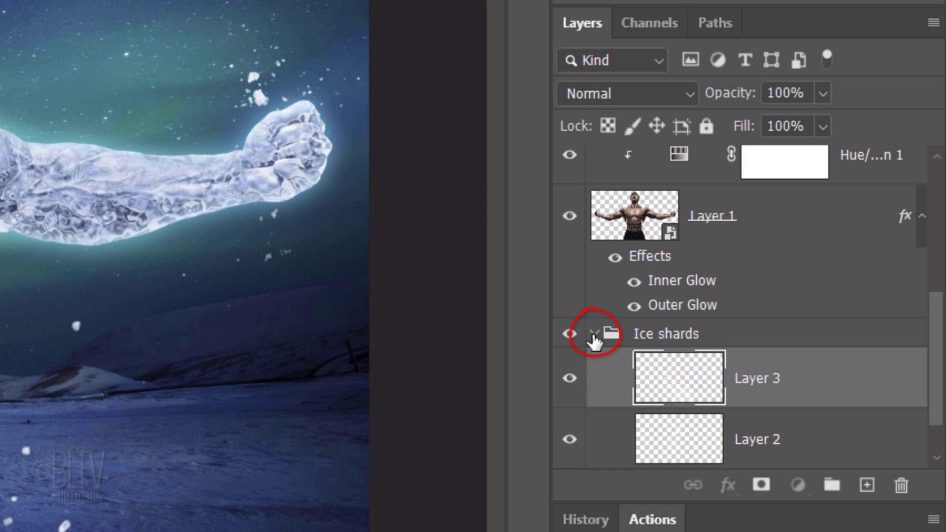
Step: Add a new layer named 'Water vapor' beneath the collapsed Ice shards group
click(593, 334)
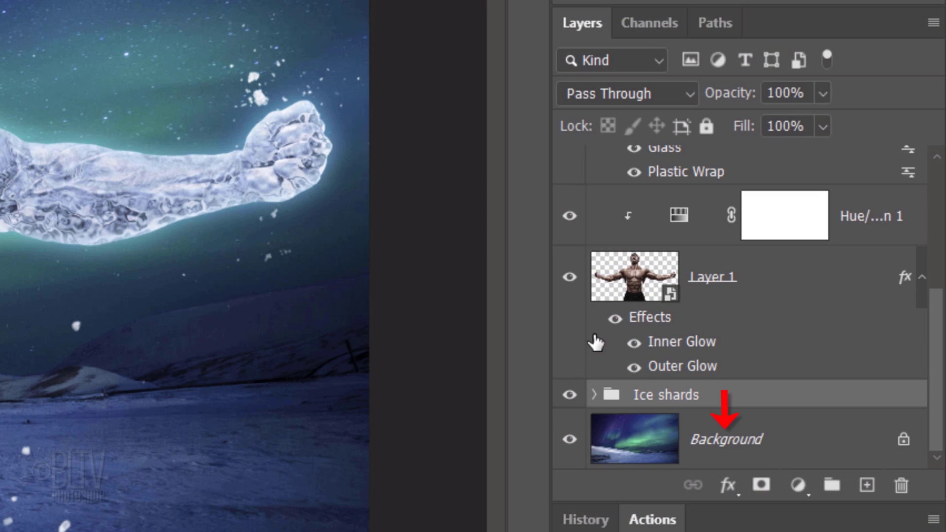
ctrl+click(866, 487)
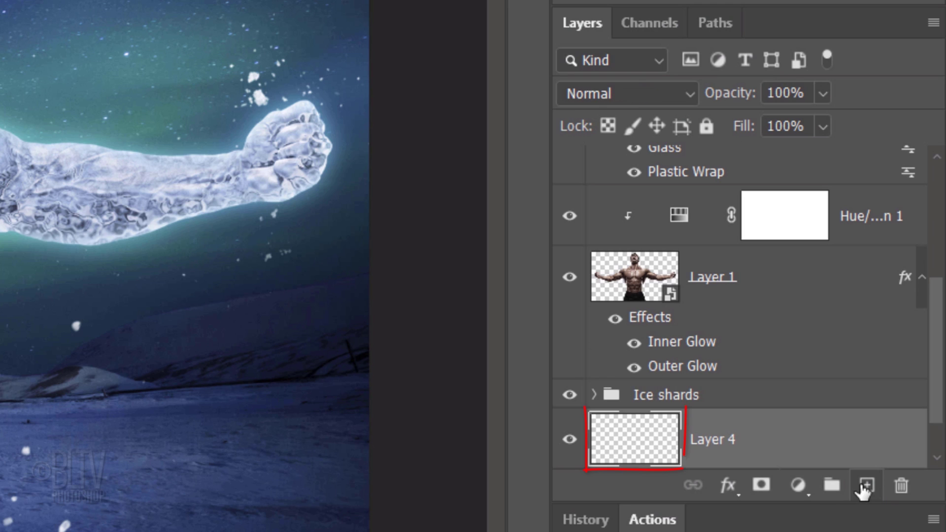
double_click(714, 438)
text(Water vapor)
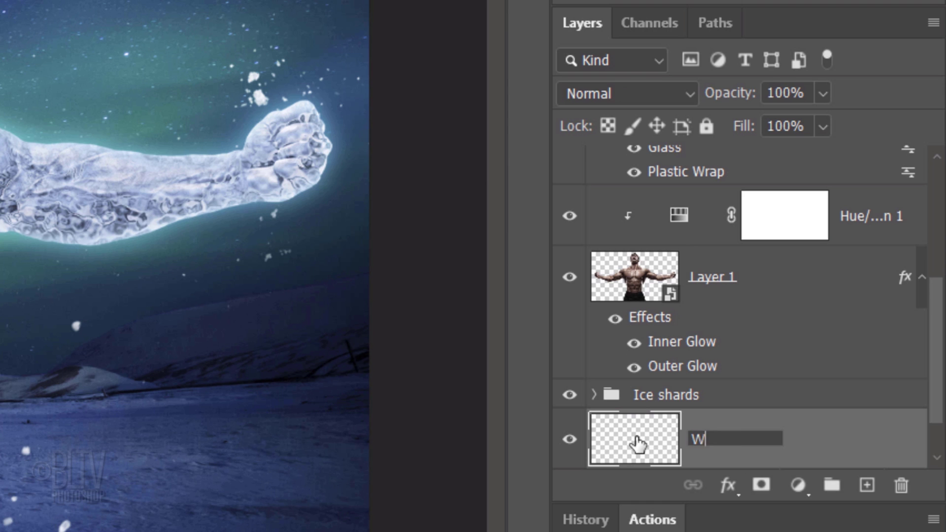
key(Return)
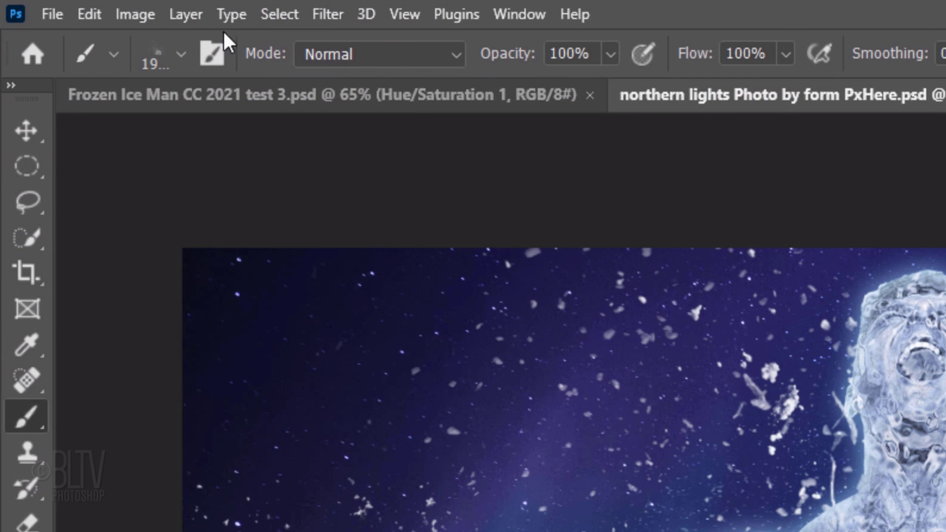
Step: Choose the Smoke_Fill2 brush from the Smoke_Brushes preset folder
click(179, 53)
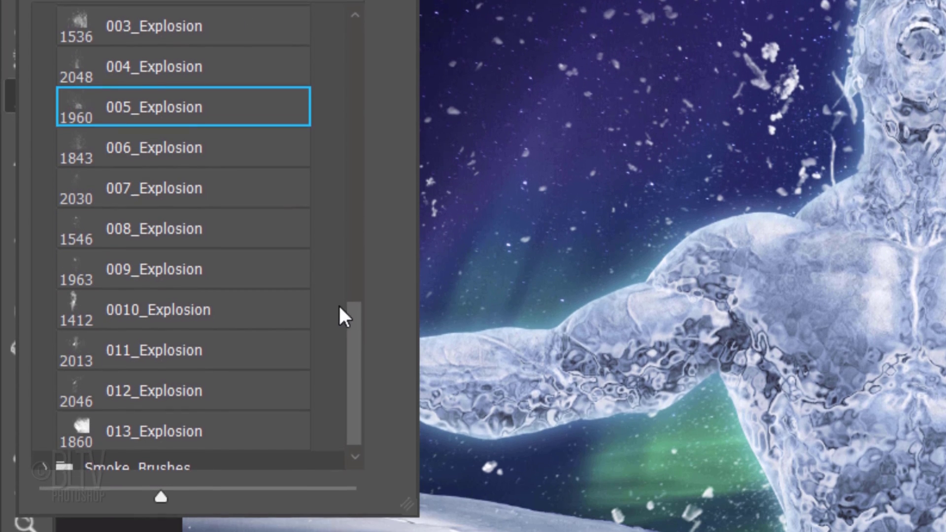
scroll(339, 315, down, 1)
click(42, 466)
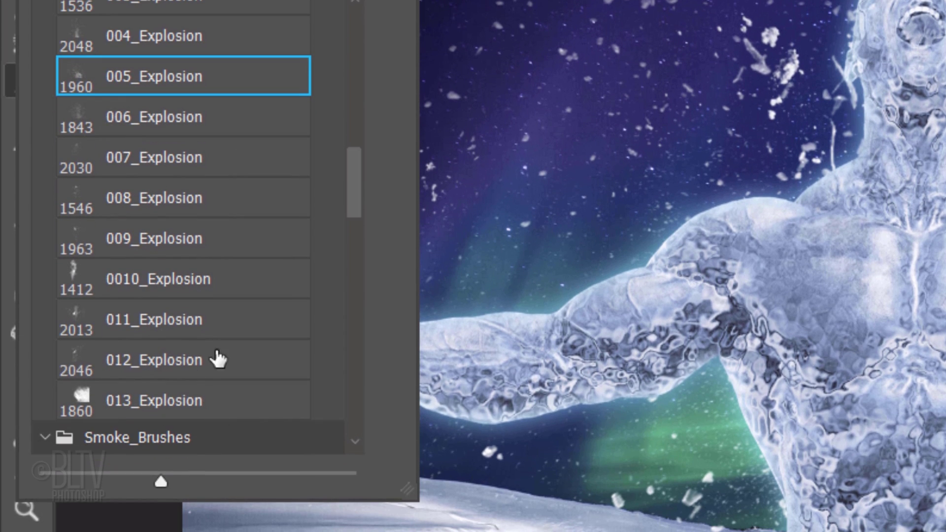
mouse_move(353, 179)
mouse_down()
mouse_move(353, 296)
mouse_move(337, 373)
mouse_up()
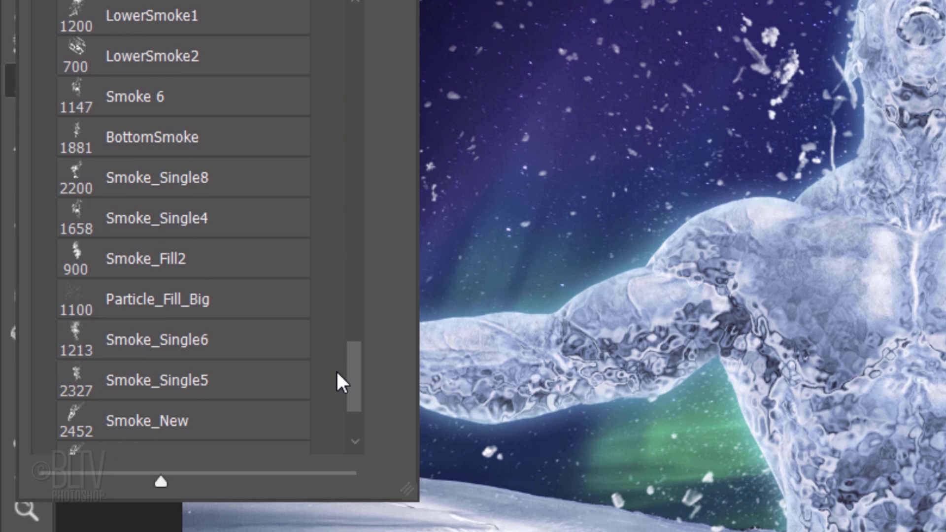
click(142, 261)
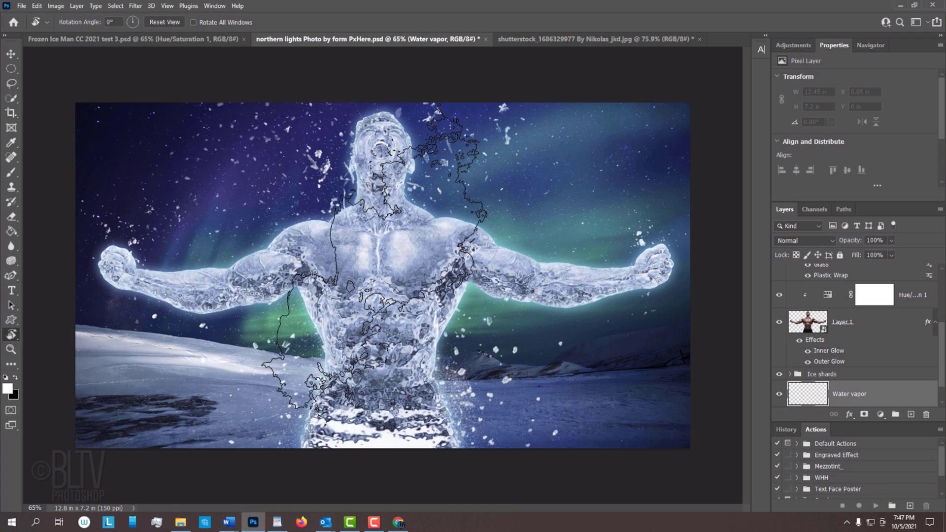
Step: Rotate the canvas view to 69 degrees, enlarge the smoke brush, and stamp vapour over the head and arm
key(r)
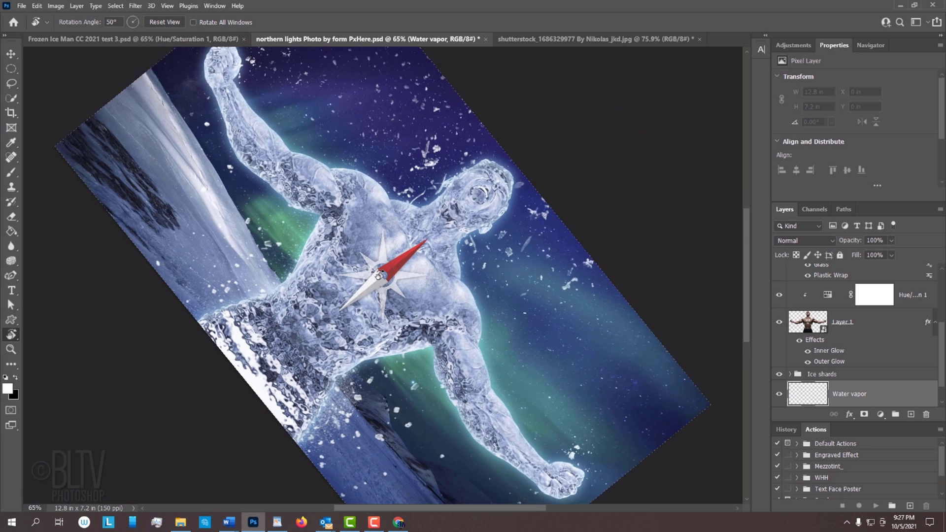
drag(380, 275, 378, 275)
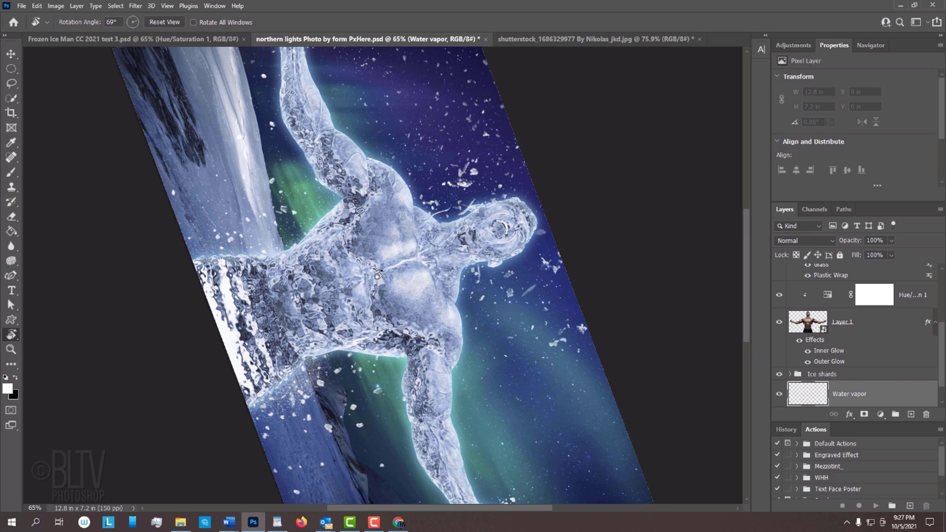
key(b)
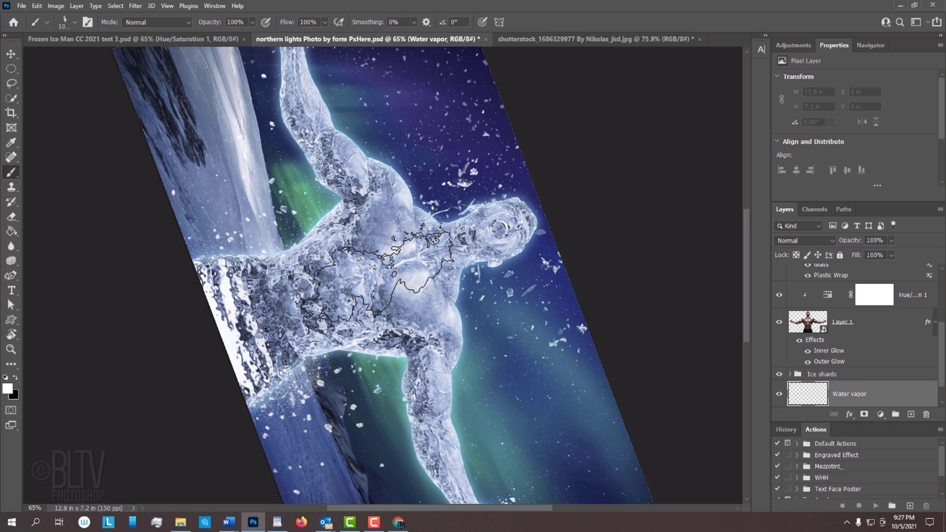
key(bracketright)
key(bracketright)
key(bracketright)
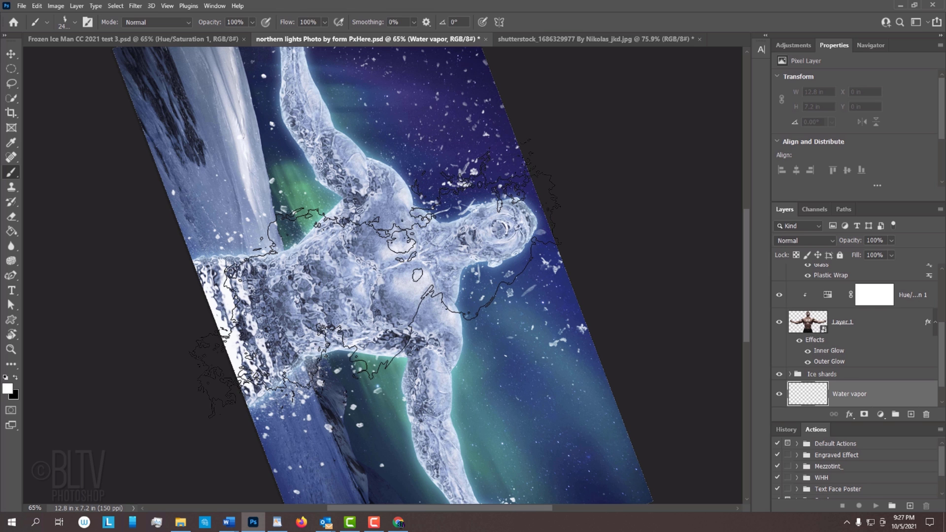
click(389, 276)
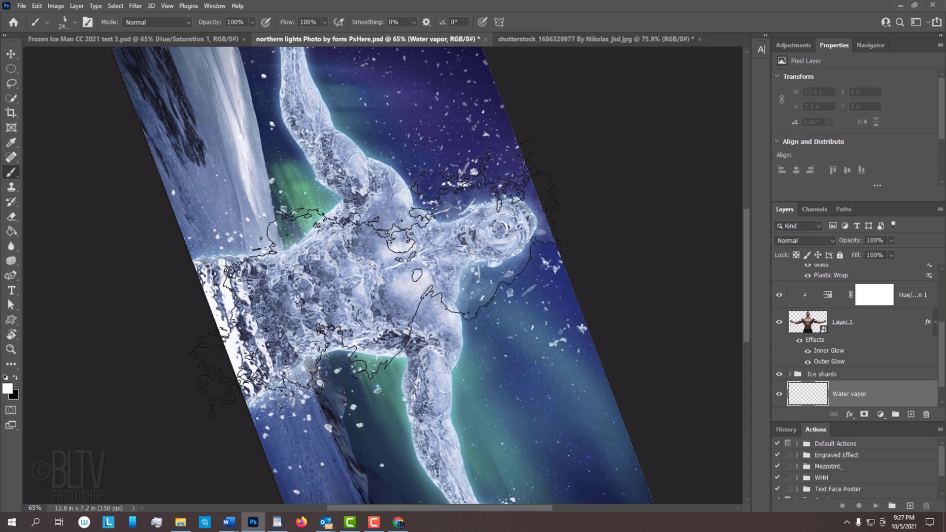
key(shift+r)
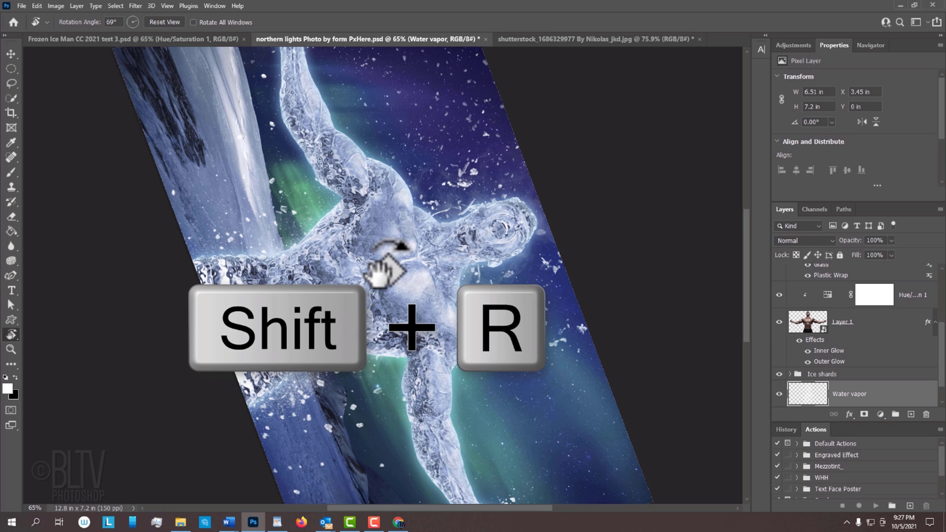